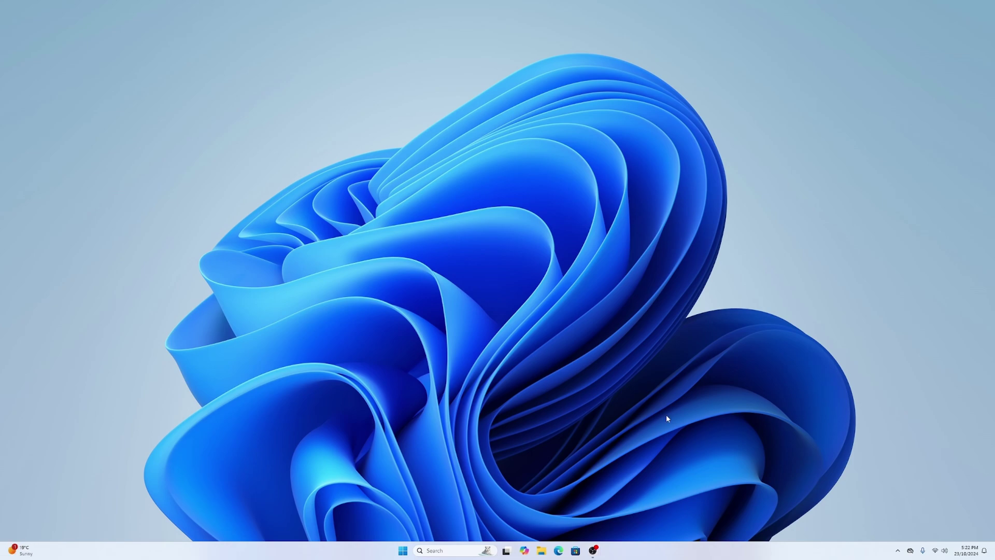
# - Open the rpcs3.net website in Microsoft Edge
pyautogui.click(558, 551)
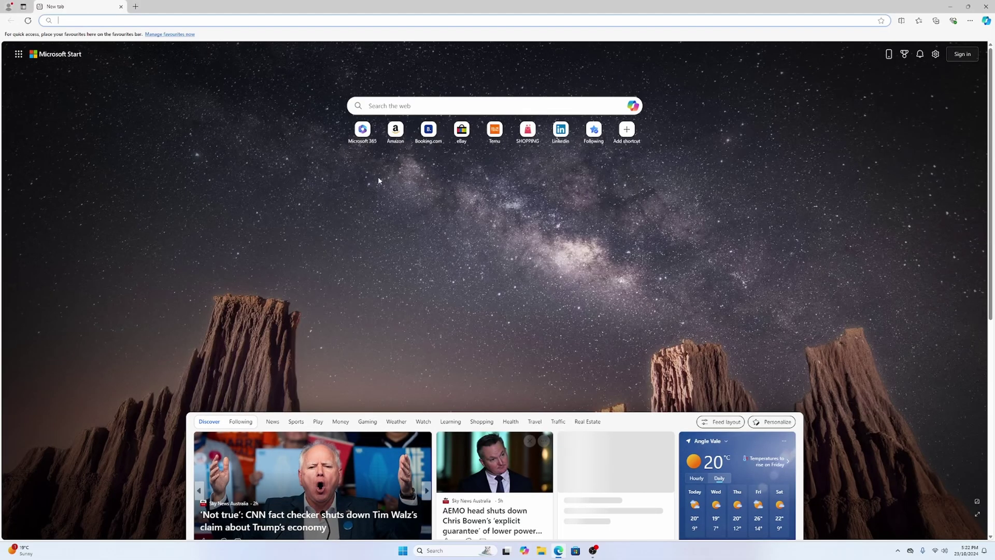
pyautogui.write('r')
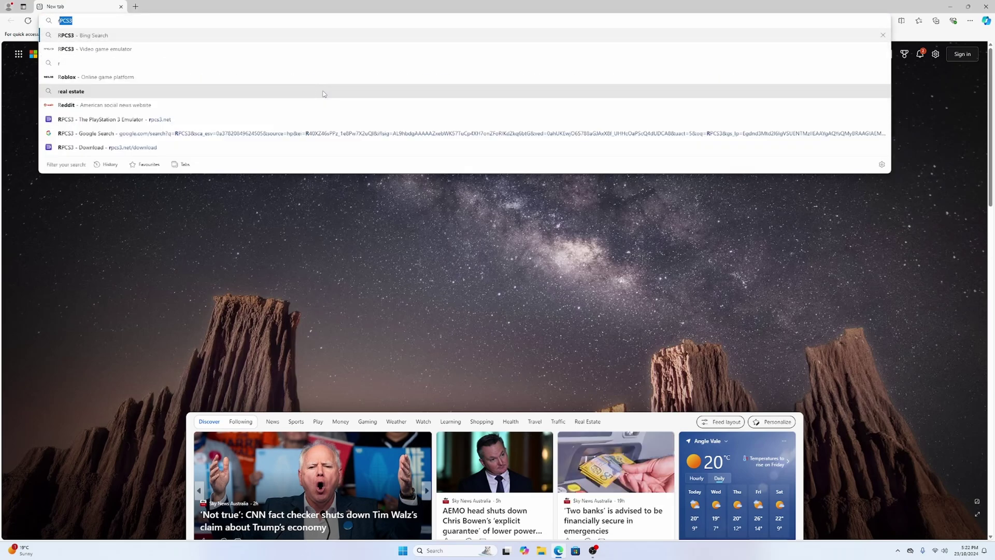
pyautogui.write('pcs3')
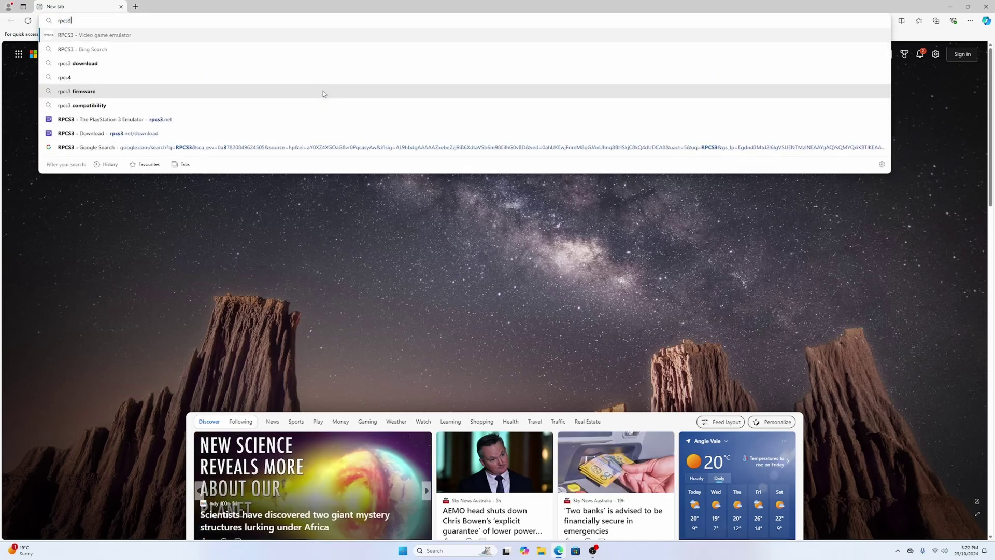
pyautogui.write('.net')
pyautogui.press('Return')
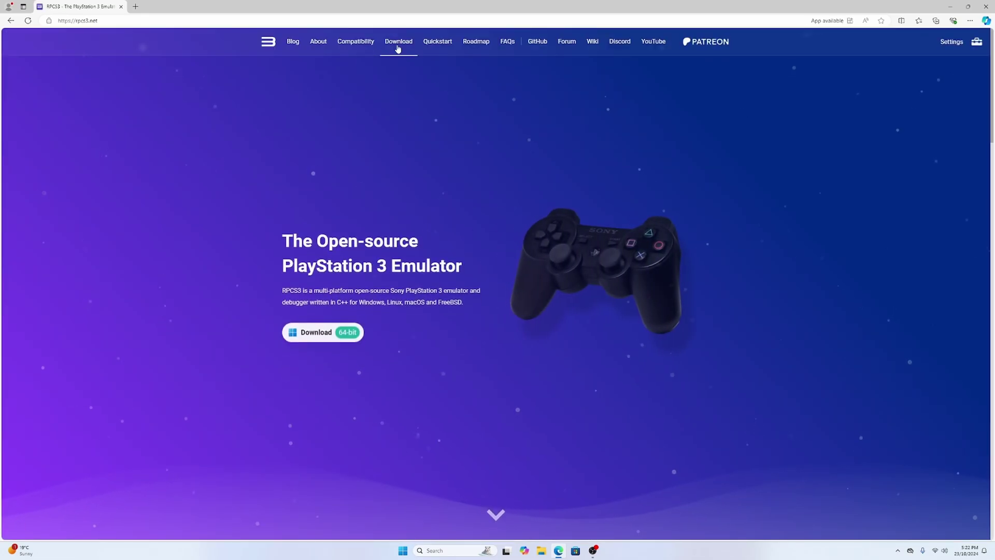
# - Download the latest Windows build of RPCS3 from the site's download page
pyautogui.click(398, 43)
pyautogui.scroll(-2, 304, 202)
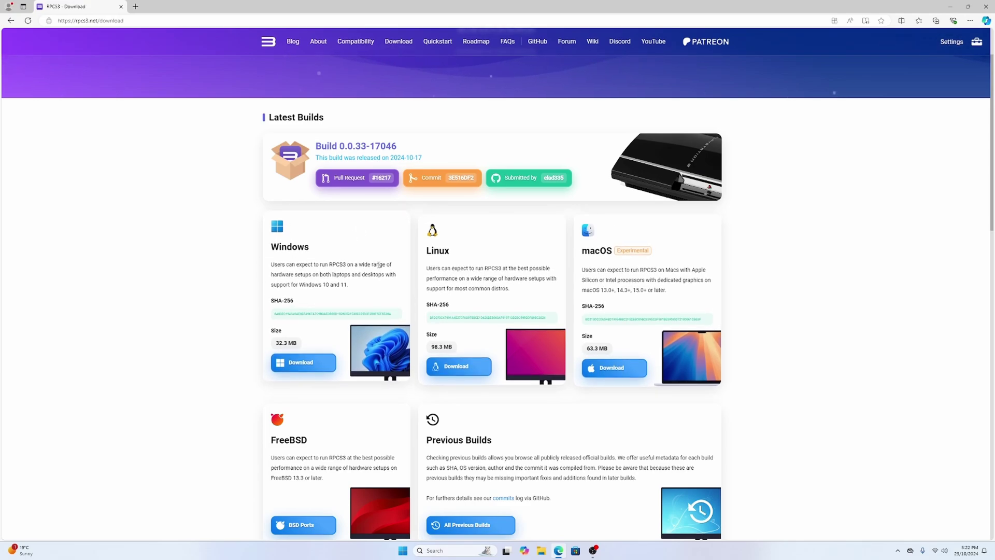
pyautogui.click(300, 364)
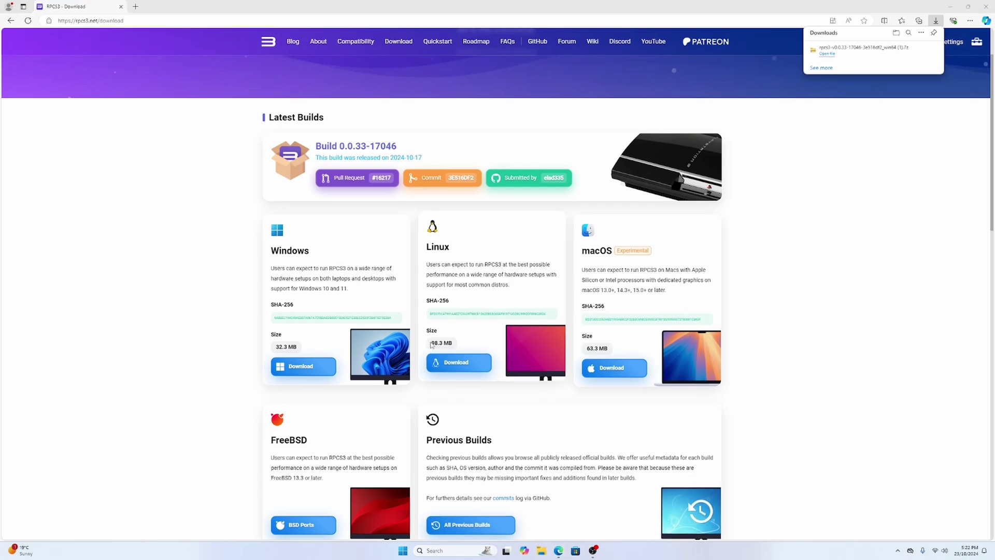
# - In File Explorer, extract the newly downloaded rpcs3-v0.0.33-17046 win64 (1) archive to its suggested folder in Downloads
pyautogui.press('super+e')
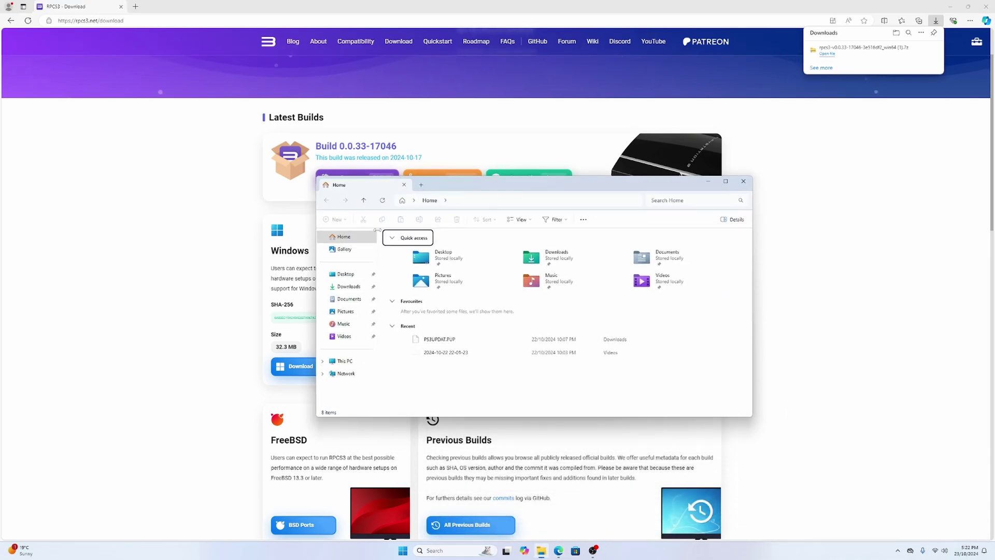
pyautogui.click(348, 286)
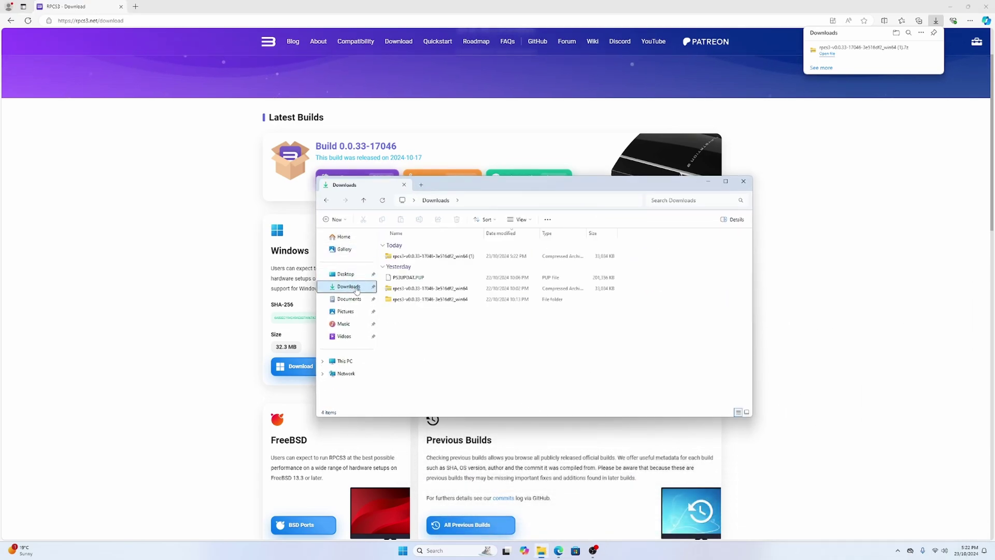
pyautogui.click(428, 257)
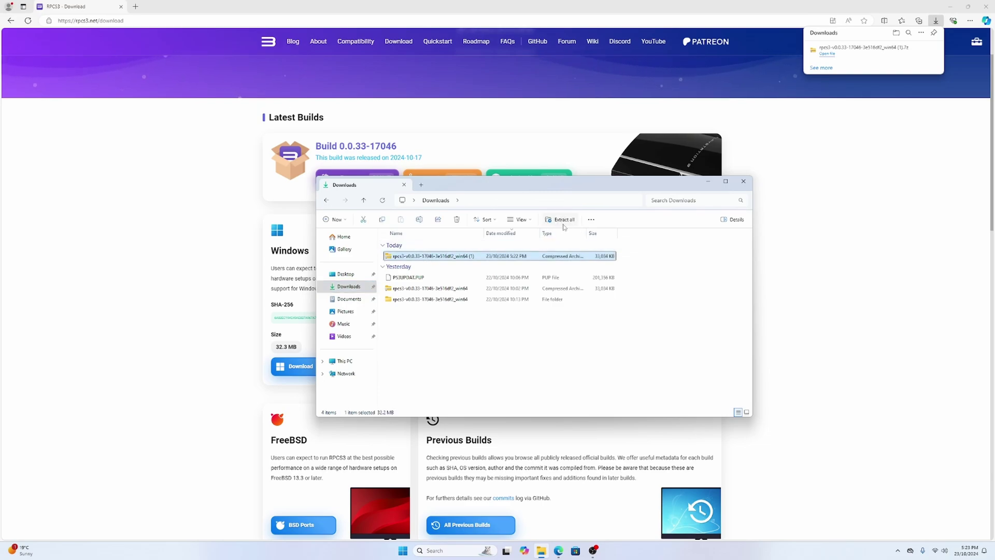
pyautogui.click(562, 220)
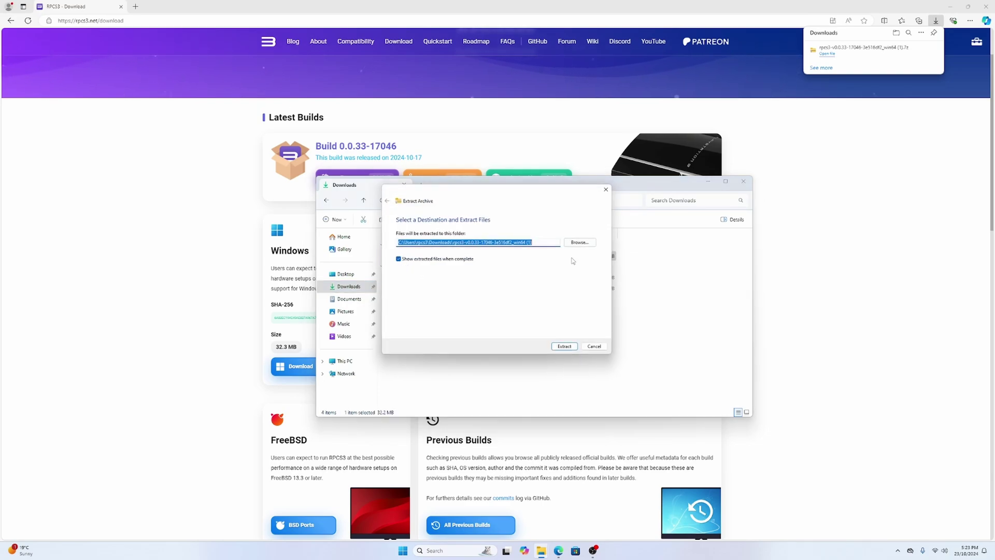
pyautogui.click(562, 347)
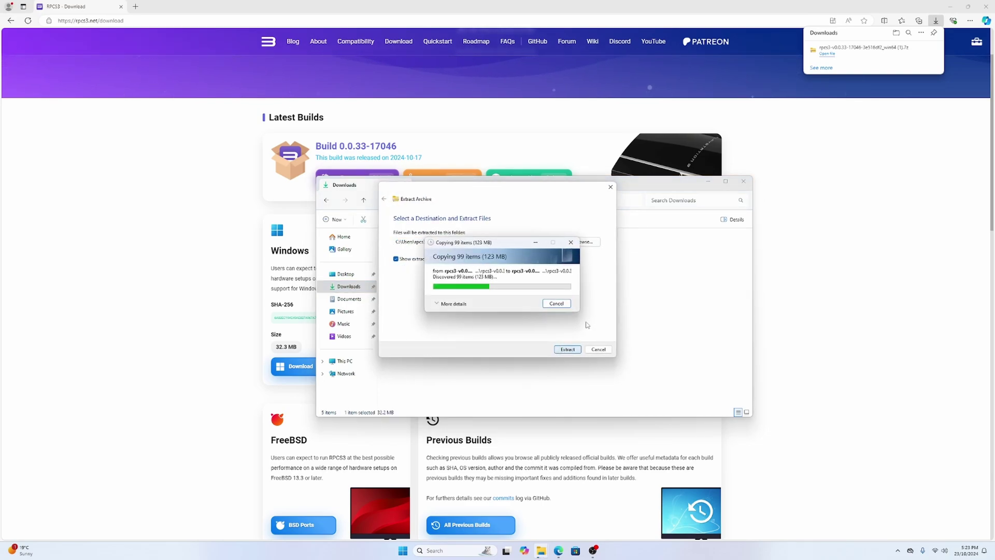
# - Launch the rpcs3 application from the extracted folder and close the original Downloads window
pyautogui.moveTo(626, 189); pyautogui.dragTo(727, 316)
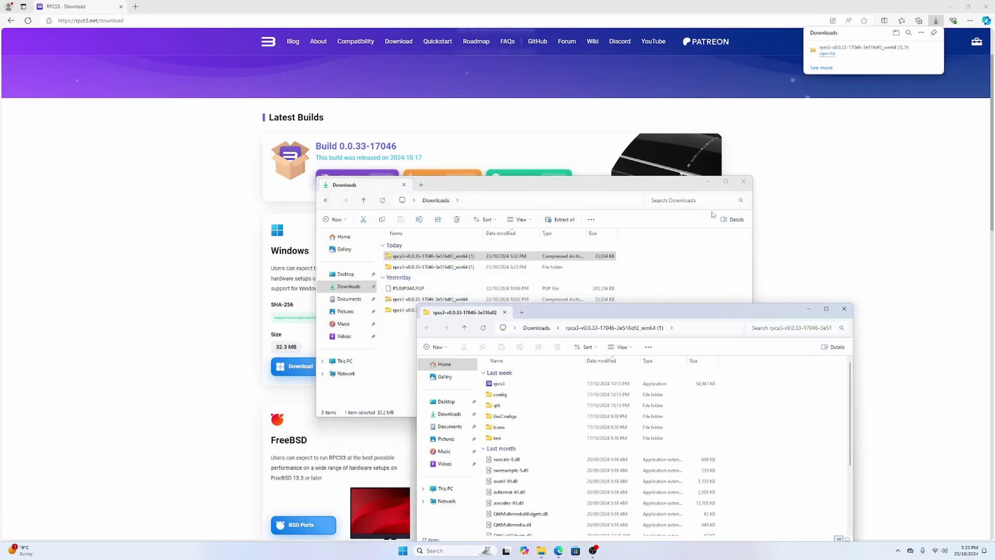
pyautogui.click(566, 385)
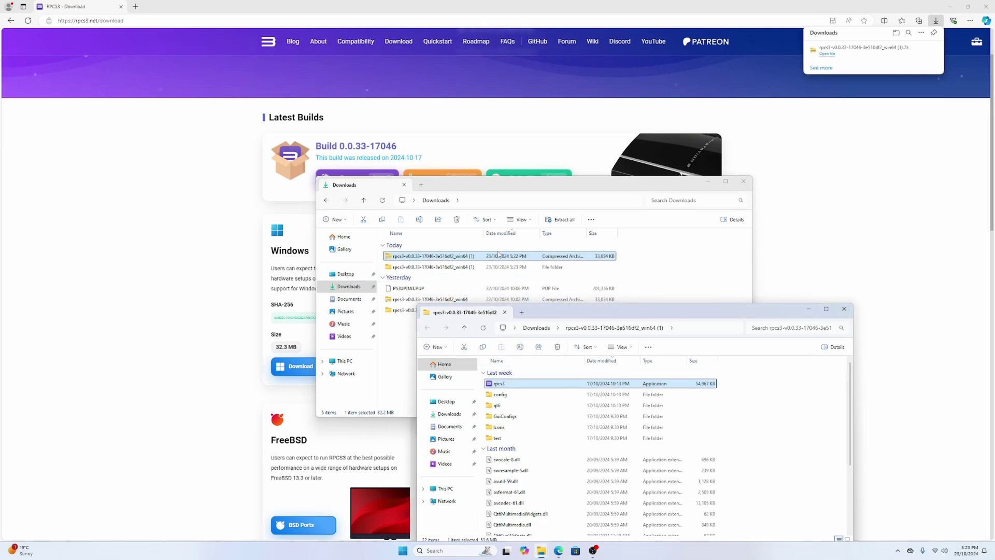
pyautogui.click(743, 181)
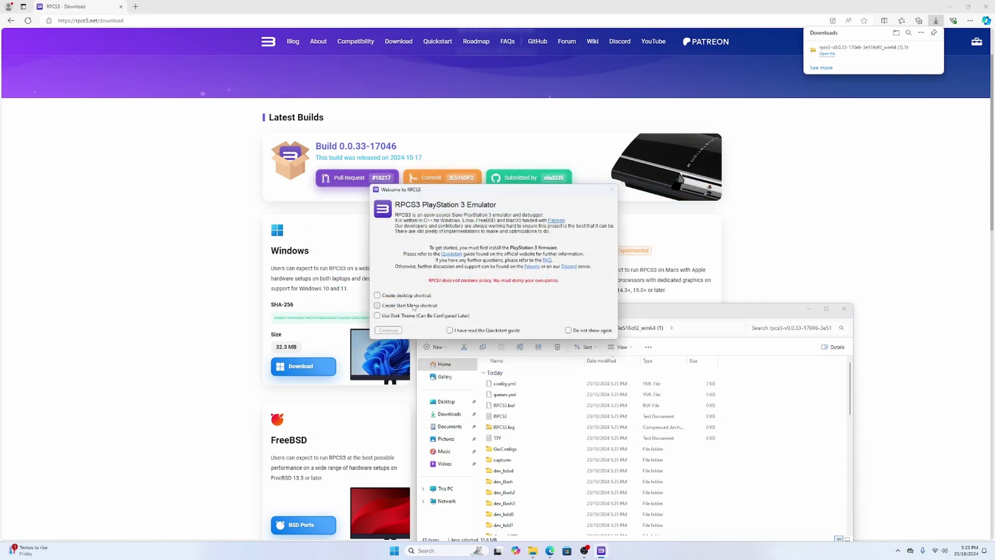
# - Complete the RPCS3 welcome dialog with desktop and Start Menu shortcuts, dark theme, Quickstart guide acknowledged and the dialog not shown again
pyautogui.click(407, 296)
pyautogui.click(410, 305)
pyautogui.click(409, 315)
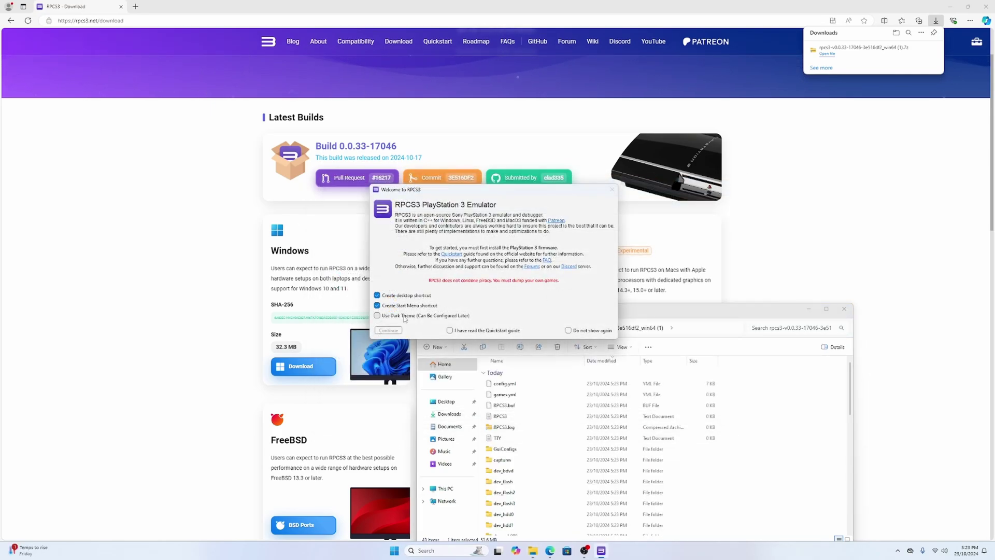
pyautogui.click(463, 330)
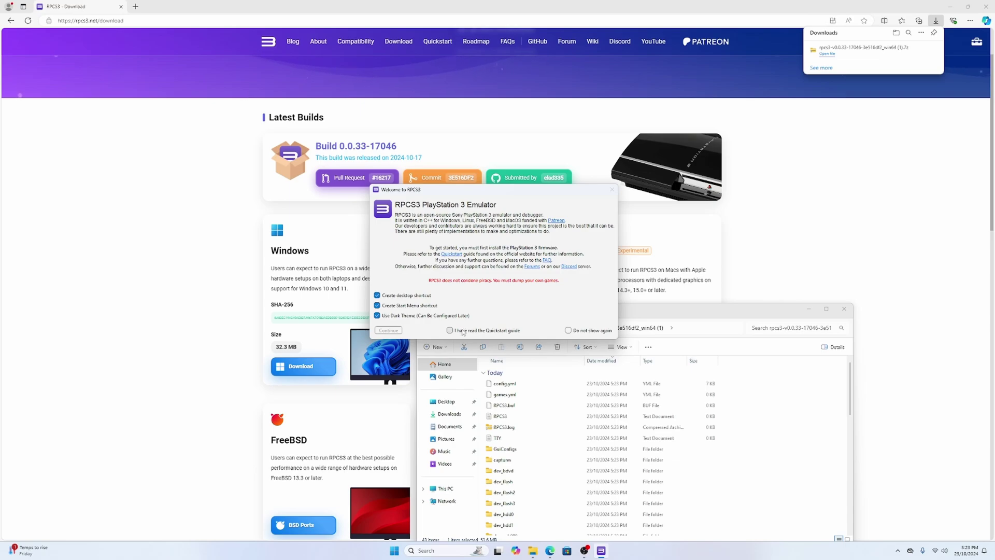
pyautogui.click(583, 332)
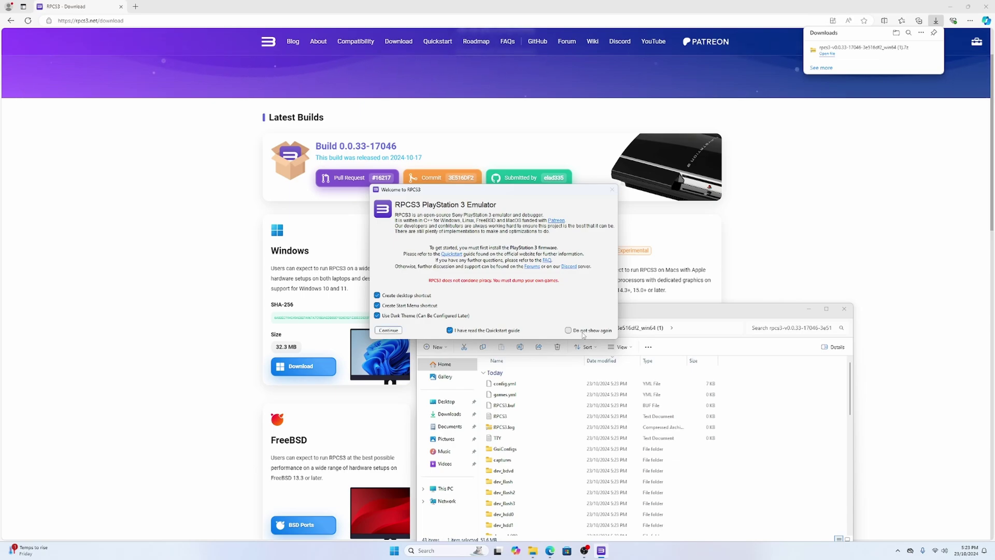
pyautogui.click(389, 330)
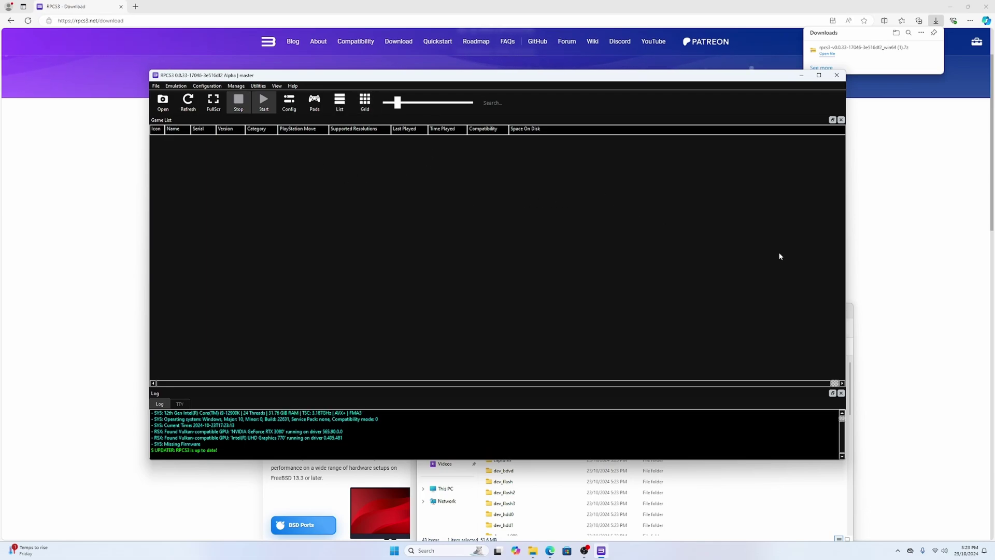
# - Back in Edge, search the web for "PS3 Firmware" and open PlayStation's page on updating PS3 console system software
pyautogui.click(378, 62)
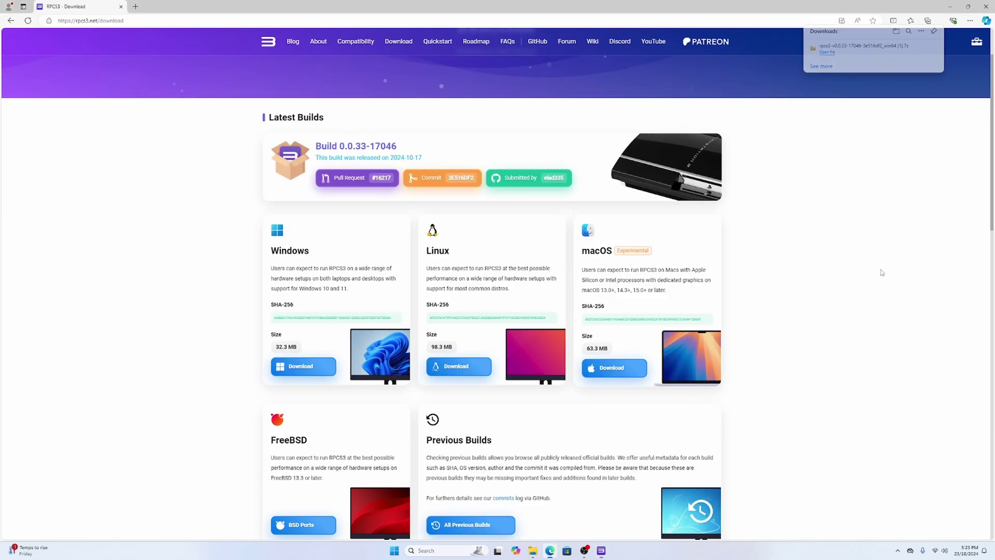
pyautogui.click(289, 21)
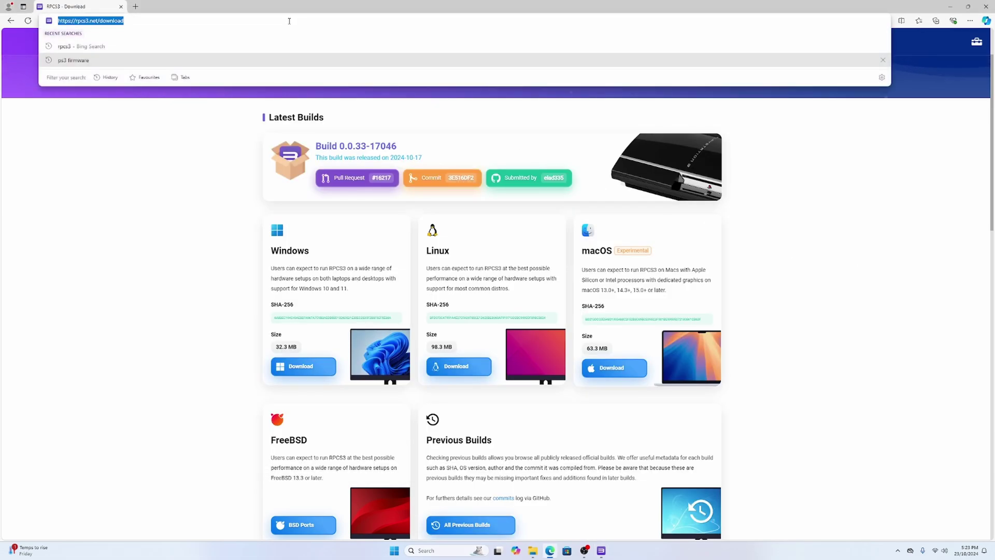
pyautogui.write('ps3 firmwa')
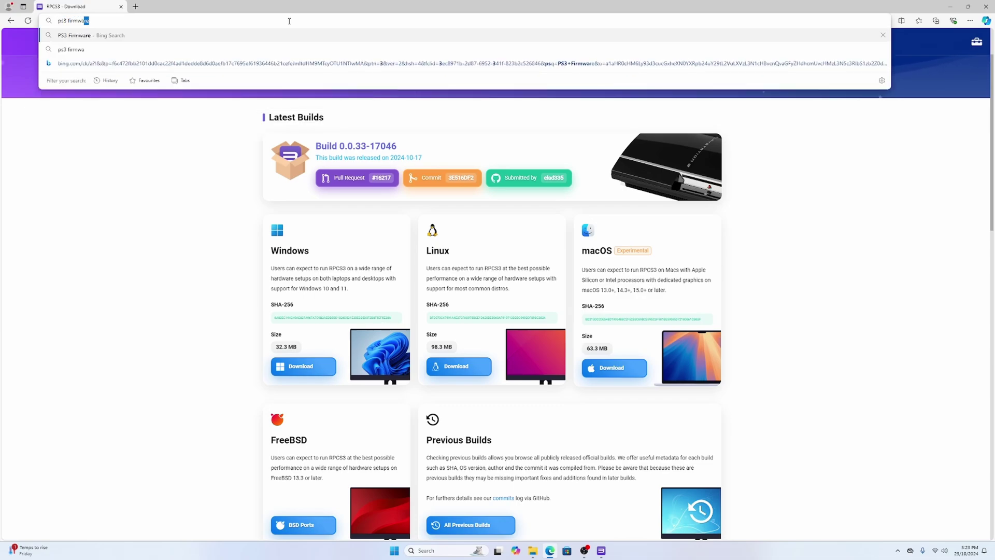
pyautogui.press('Return')
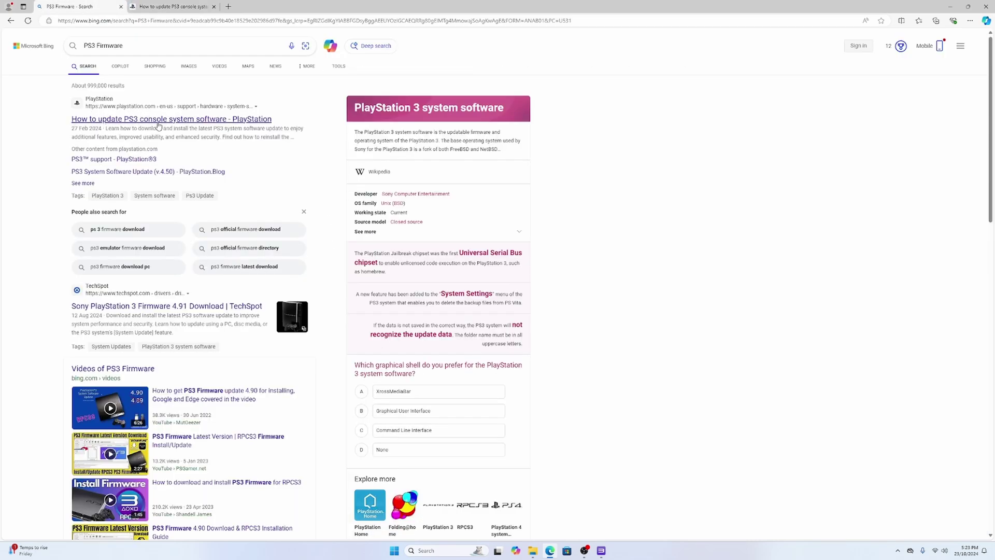
pyautogui.click(196, 7)
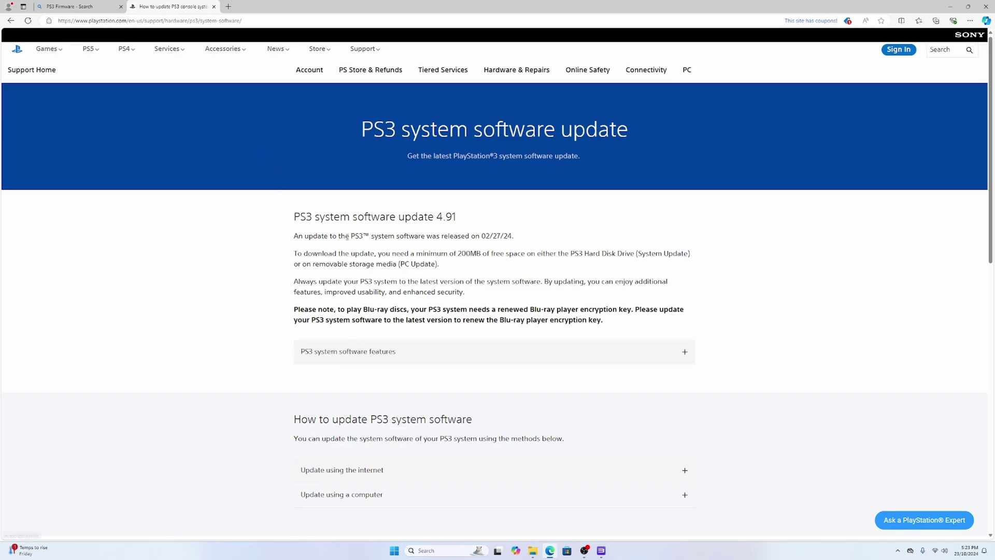
# - Download the PS3 update file offered under the instructions for updating using a computer
pyautogui.scroll(-3, 358, 259)
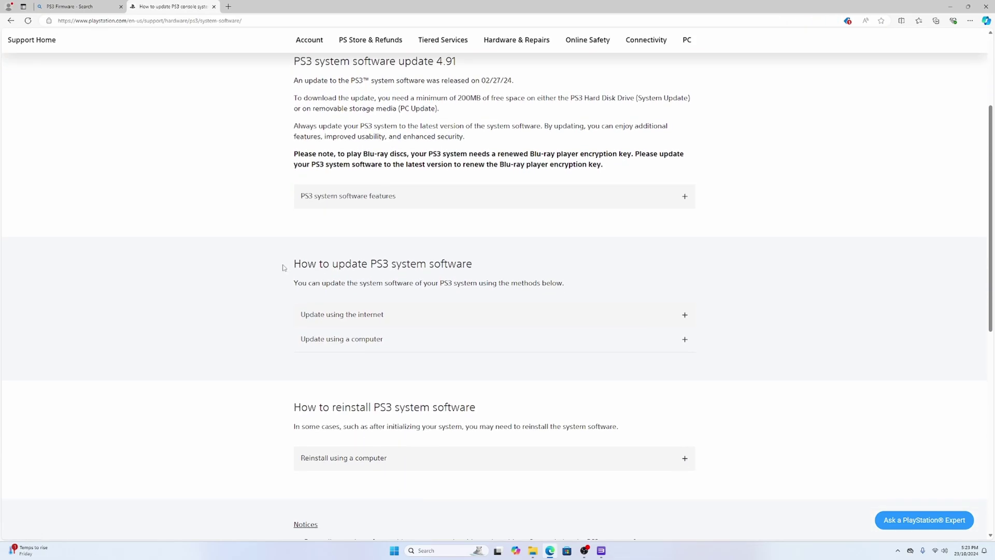
pyautogui.moveTo(284, 268); pyautogui.dragTo(481, 264)
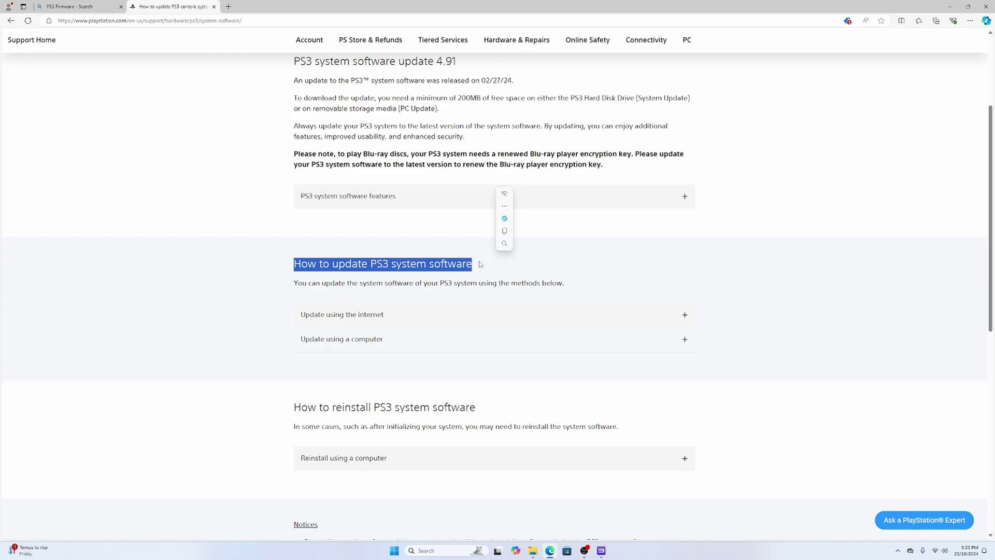
pyautogui.click(363, 338)
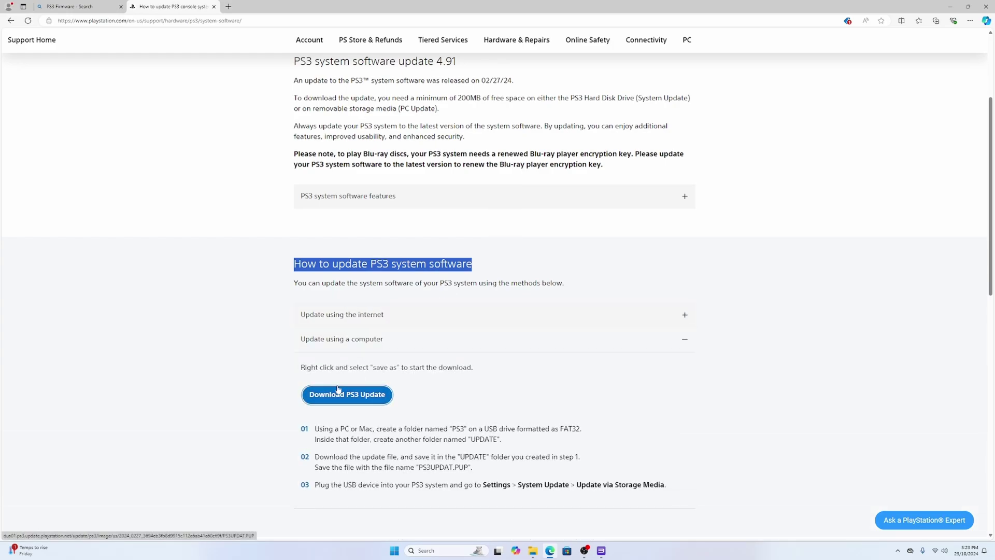
pyautogui.click(361, 396)
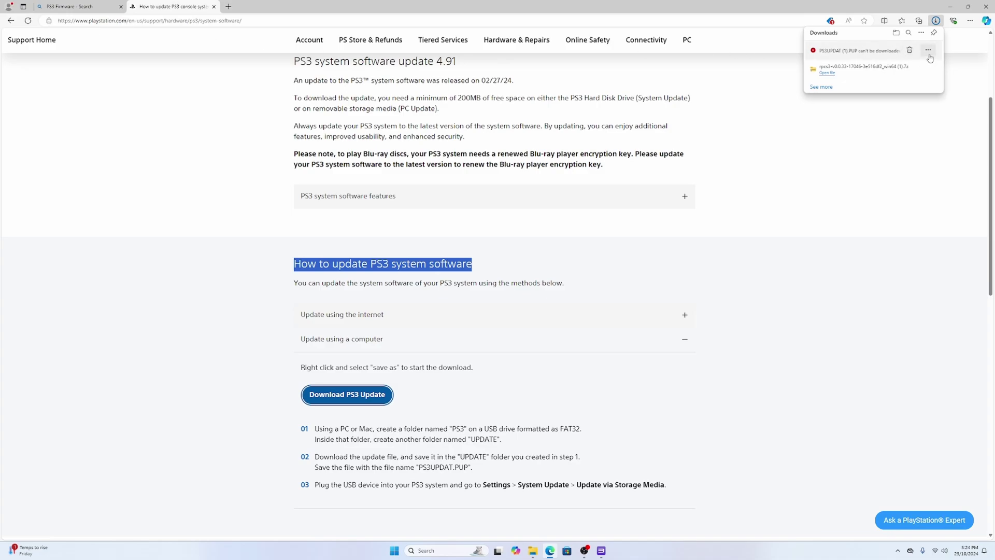
# - Keep the blocked PS3UPDAT (1).PUP download despite the browser's security warning
pyautogui.click(928, 50)
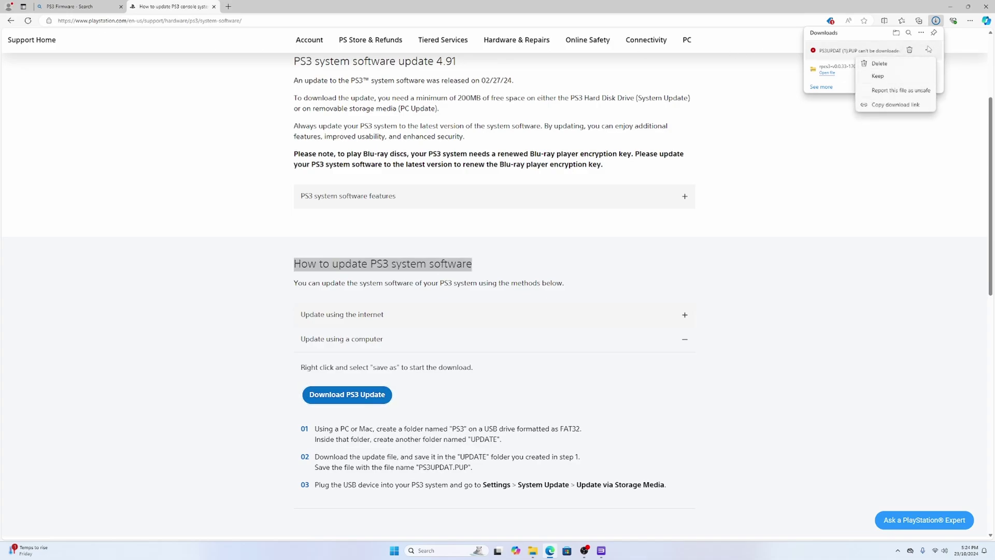
pyautogui.click(874, 78)
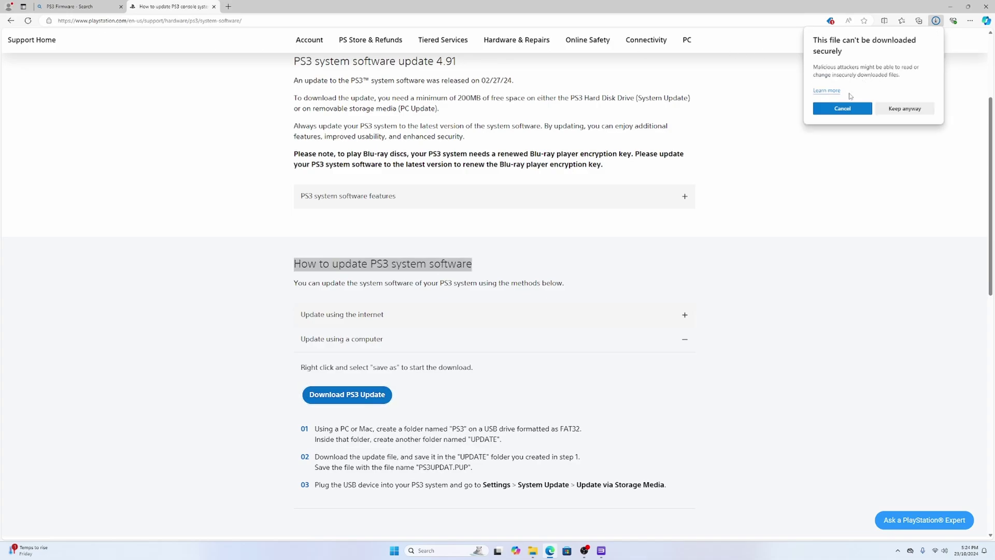
pyautogui.click(897, 109)
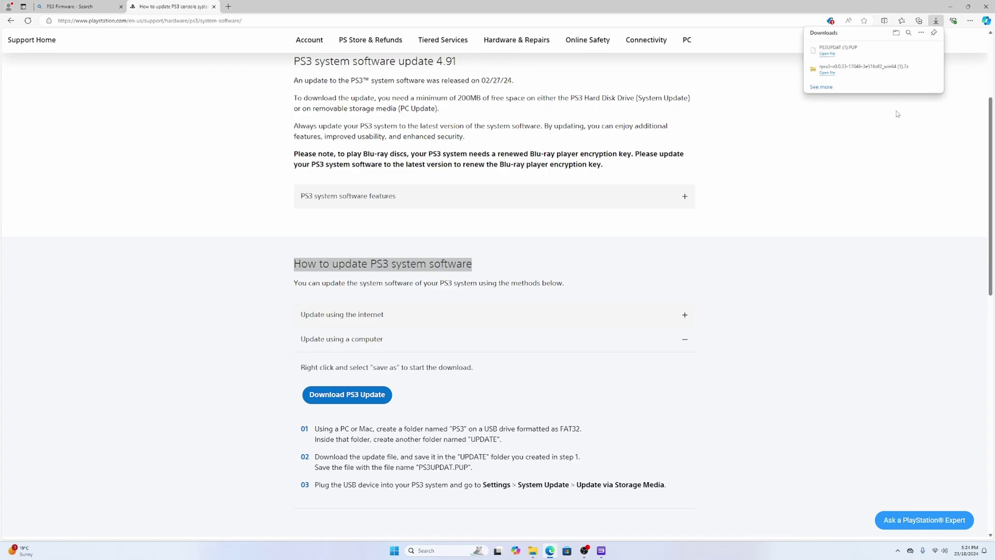
# - Switch to RPCS3, install the firmware from PS3UPDAT.PUP in the Downloads folder and dismiss the completion message
pyautogui.click(602, 554)
pyautogui.moveTo(384, 74); pyautogui.dragTo(291, 62)
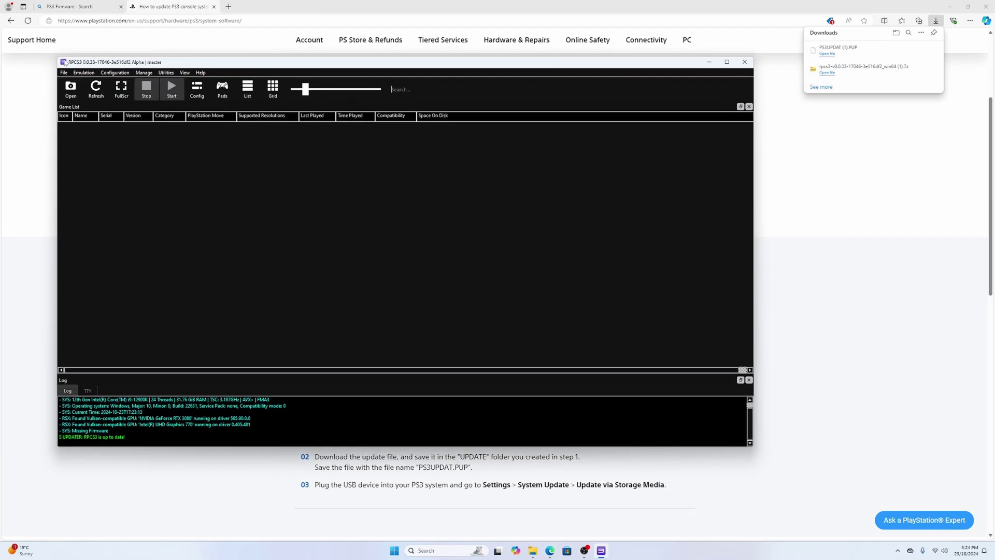
pyautogui.click(64, 73)
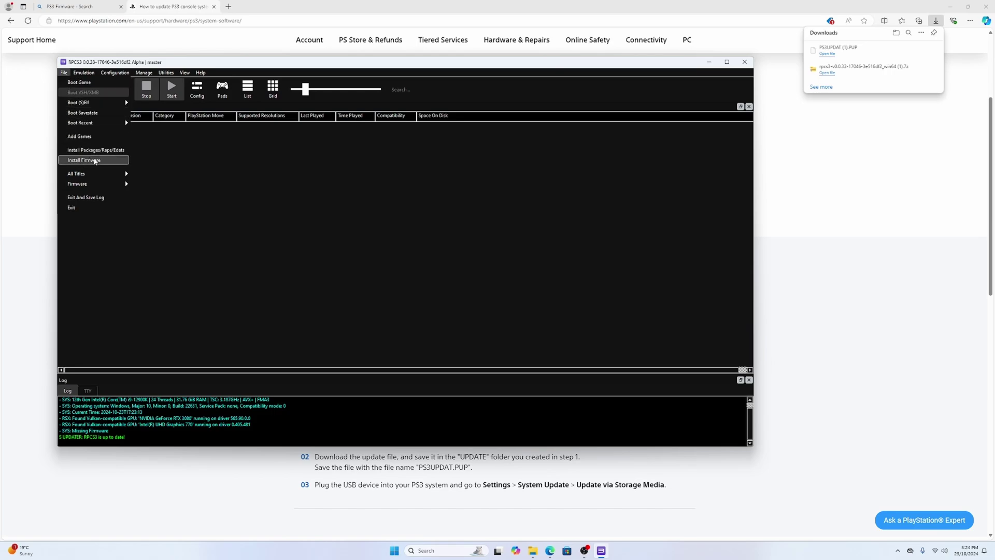
pyautogui.click(94, 161)
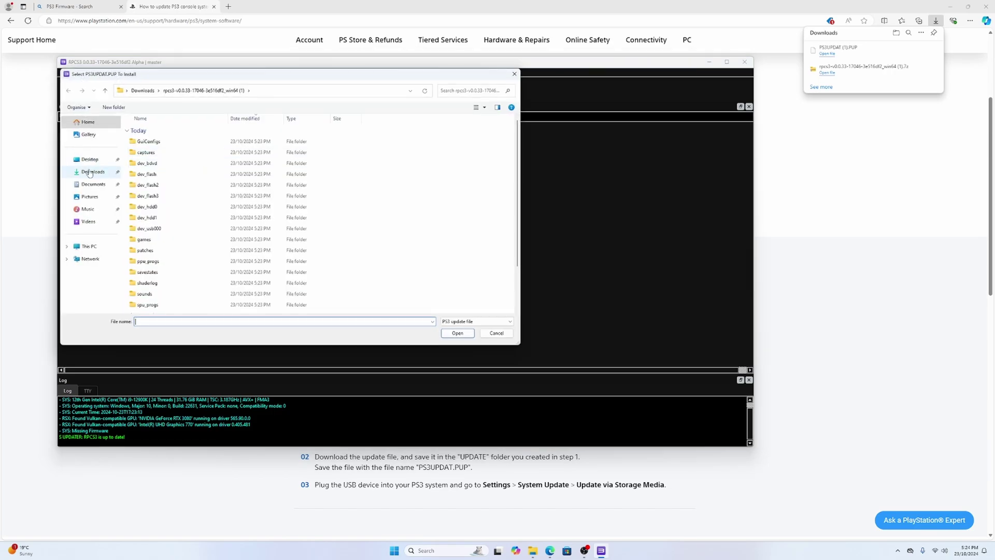
pyautogui.click(89, 173)
pyautogui.rightClick(138, 164)
pyautogui.press('Escape')
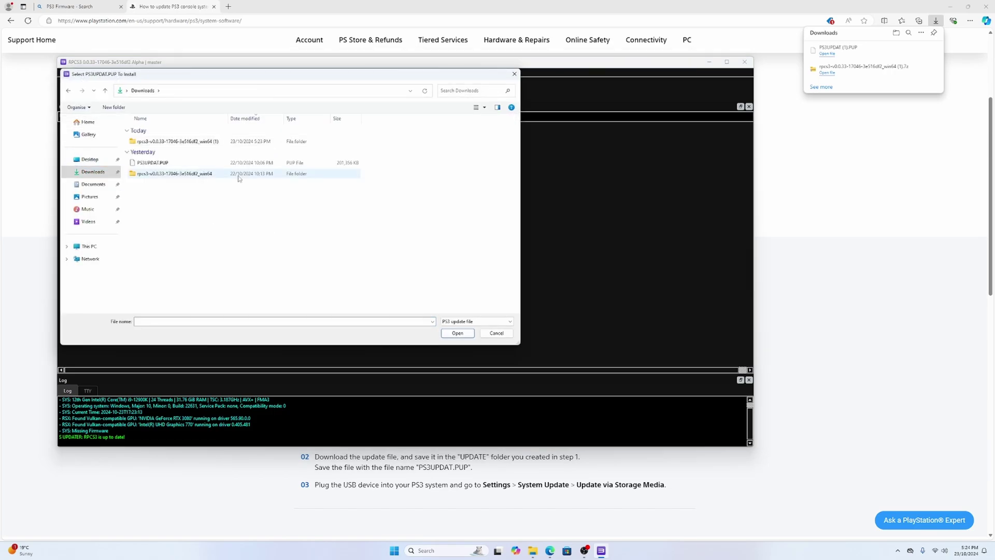
pyautogui.click(240, 163)
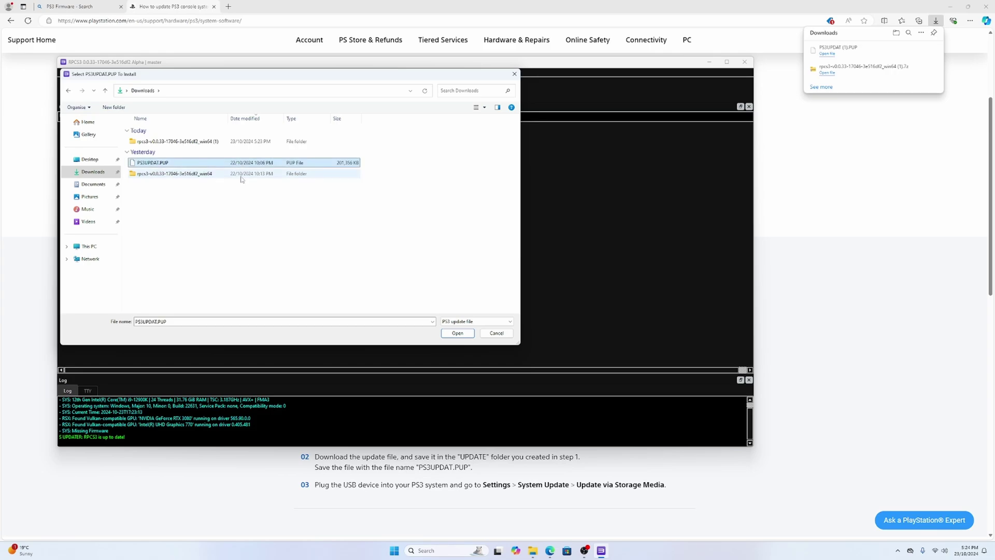
pyautogui.click(455, 334)
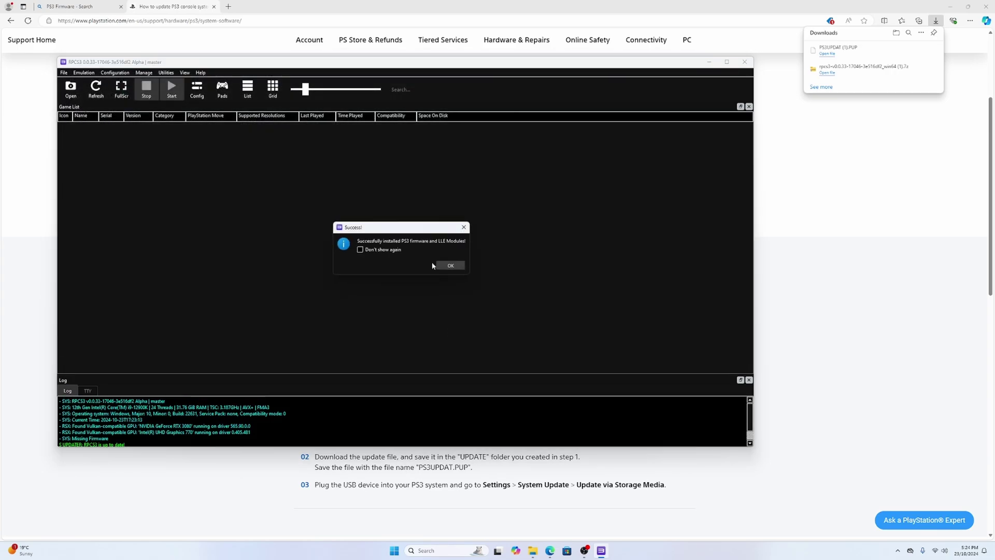
pyautogui.click(452, 265)
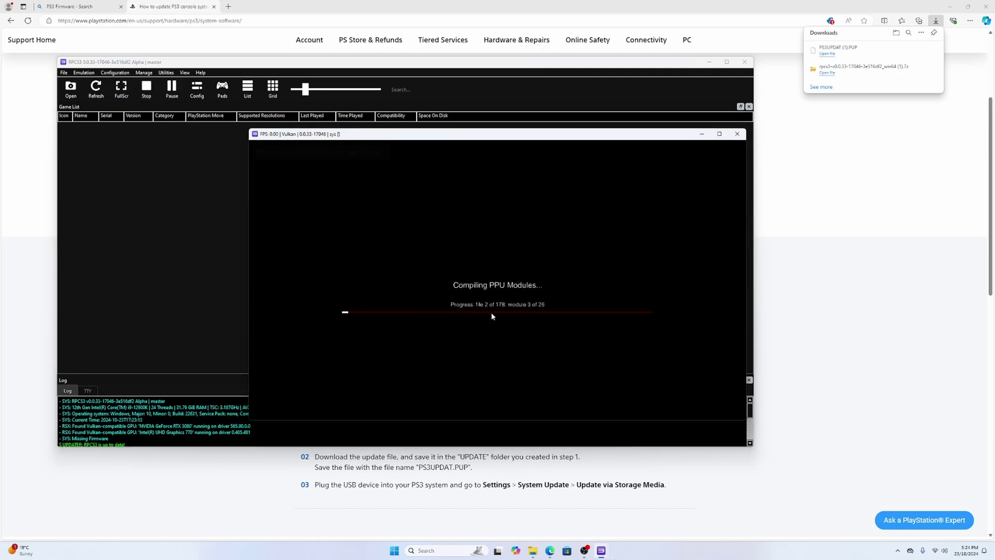
pyautogui.moveTo(521, 140); pyautogui.dragTo(488, 98)
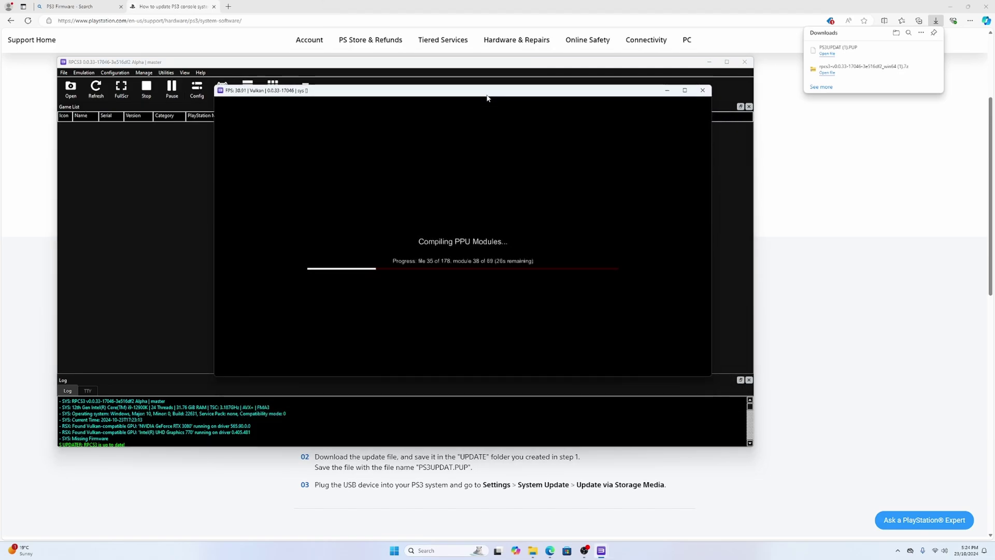
pyautogui.moveTo(440, 98); pyautogui.dragTo(486, 71)
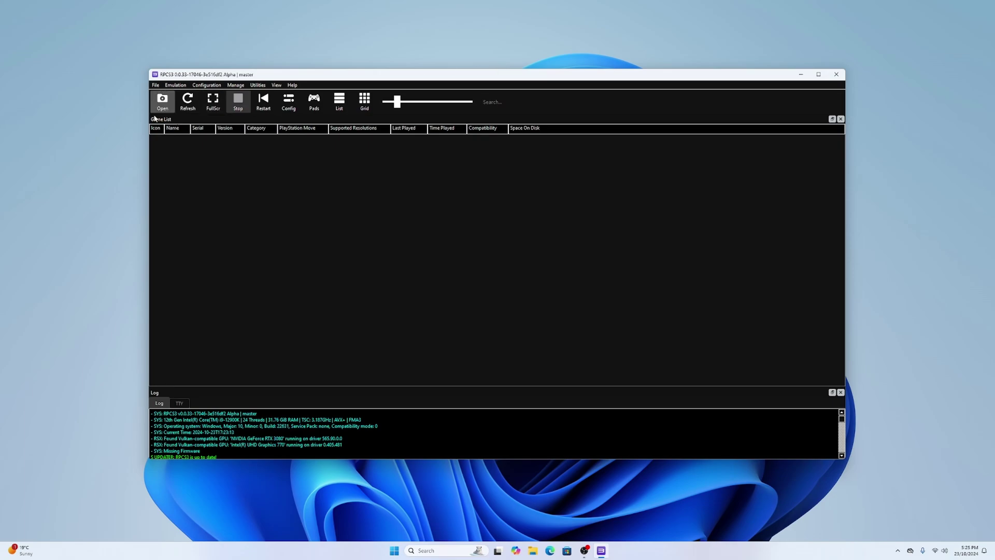
# - Add the Ratchet and Clank Trilogy [BCES01503] folder from Documents to the game list and precompile its caches without creating shortcuts
pyautogui.click(156, 86)
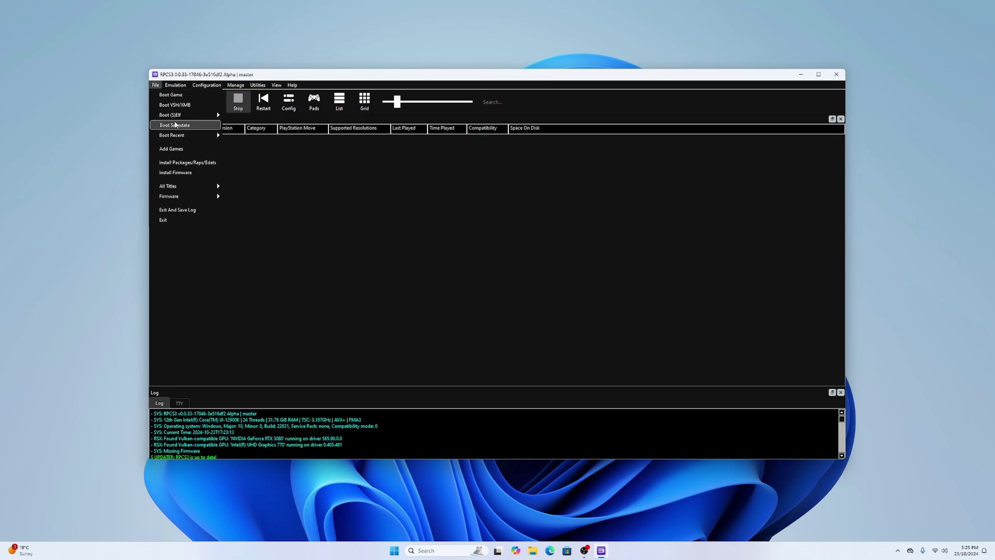
pyautogui.click(187, 150)
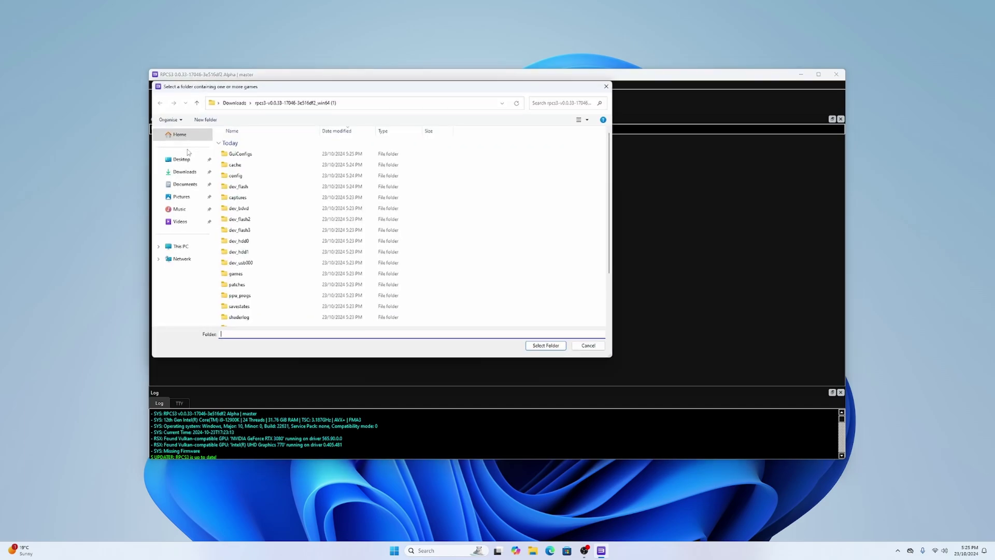
pyautogui.click(173, 185)
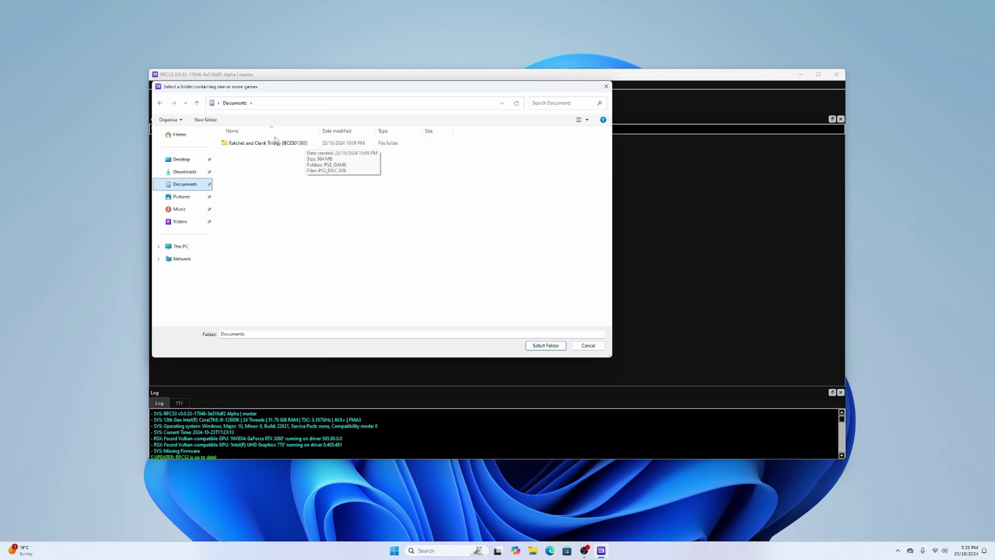
pyautogui.click(288, 146)
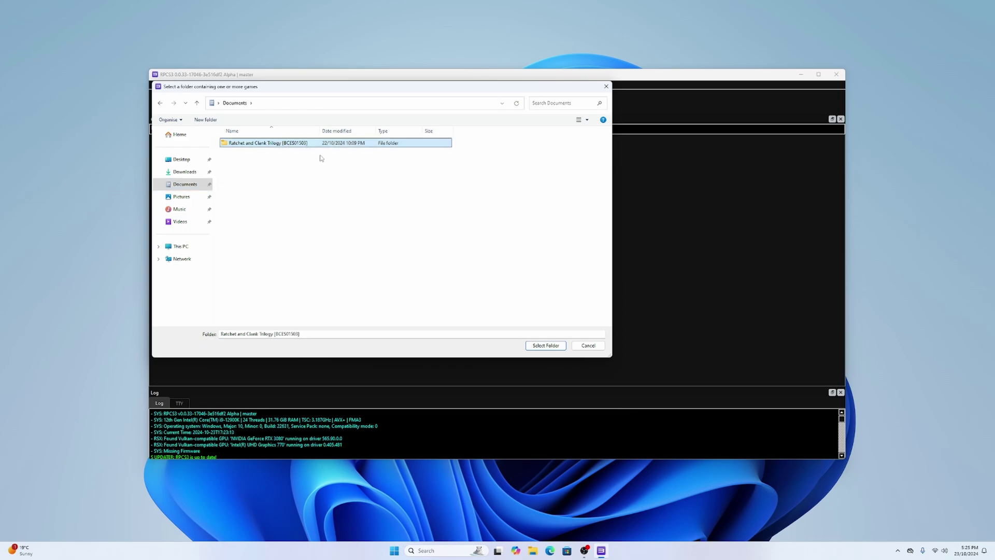
pyautogui.click(371, 172)
pyautogui.click(420, 145)
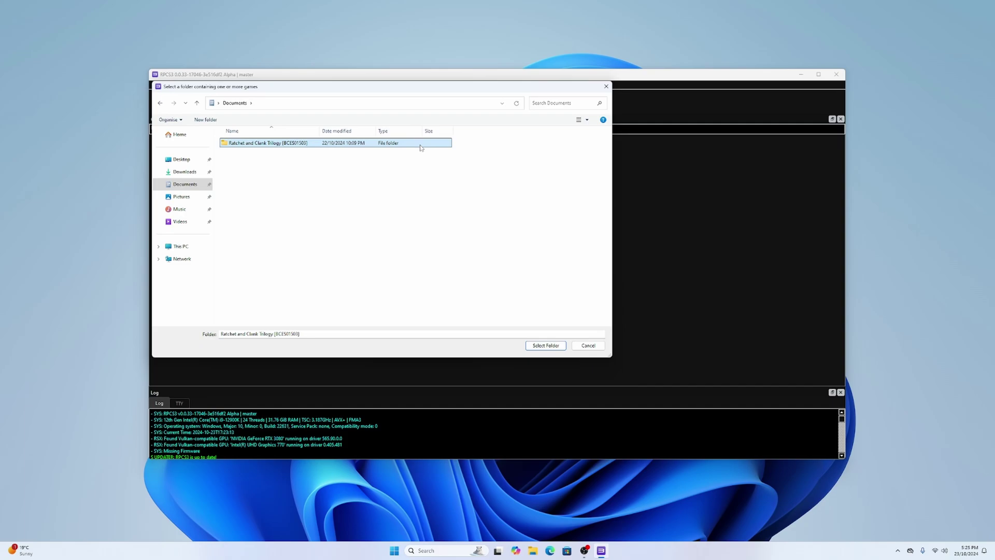
pyautogui.click(549, 346)
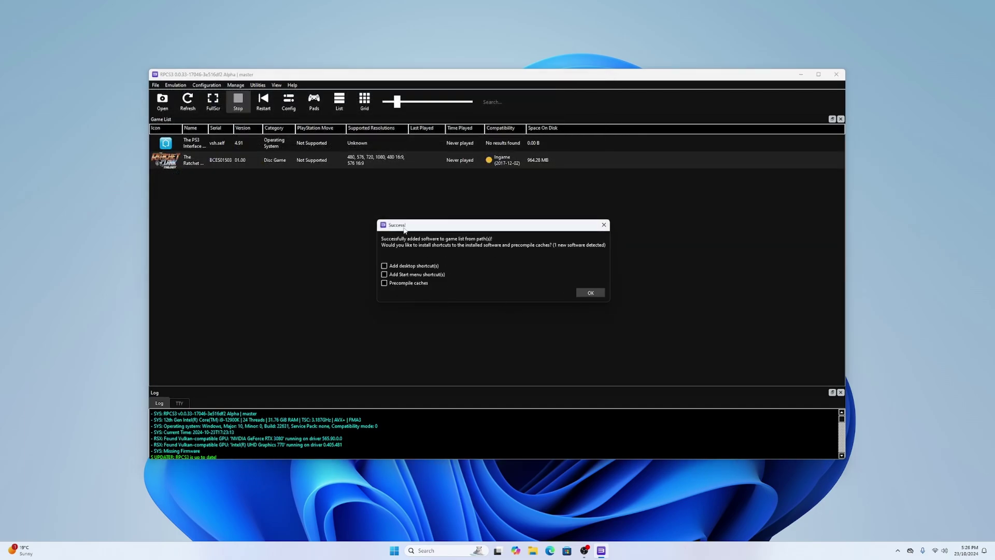
pyautogui.moveTo(409, 226); pyautogui.dragTo(435, 216)
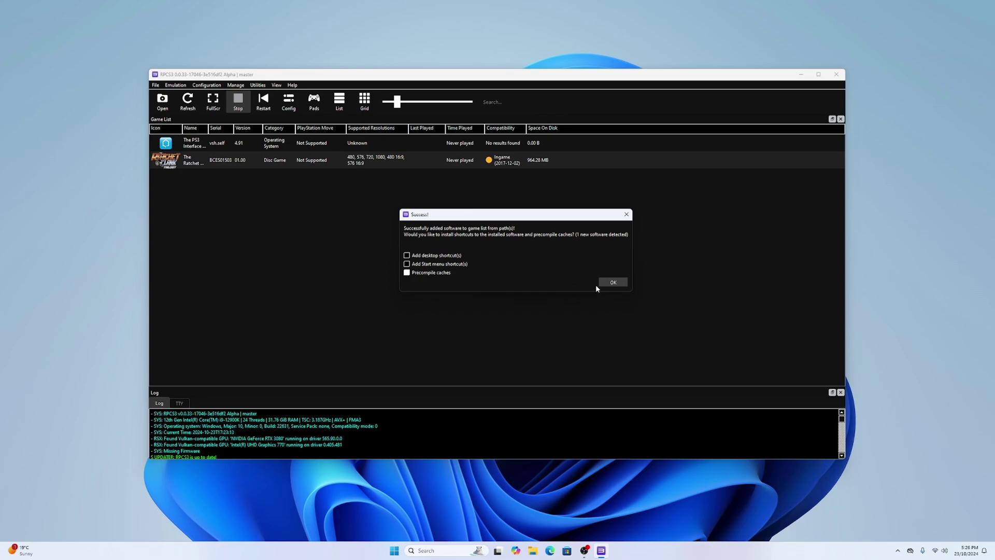
pyautogui.click(609, 282)
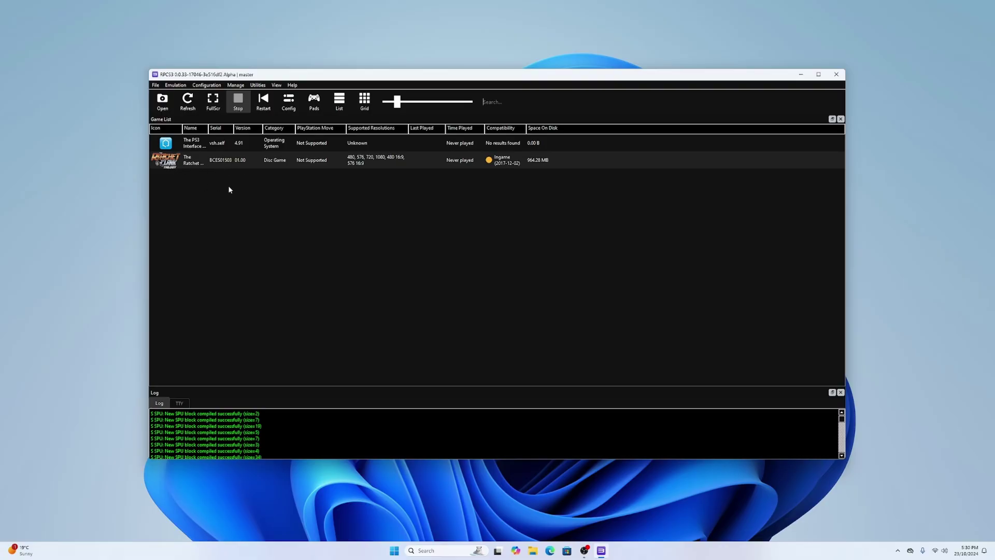
# - Set Player 1's gamepad handler to DualSense, check the controller's Bluetooth connection in Windows and save the gamepad settings
pyautogui.click(315, 103)
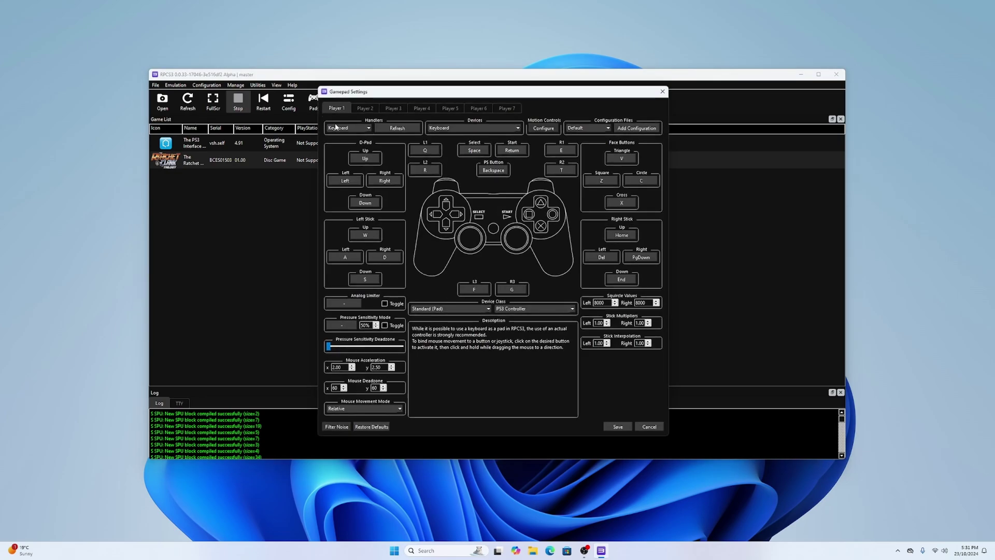
pyautogui.click(369, 129)
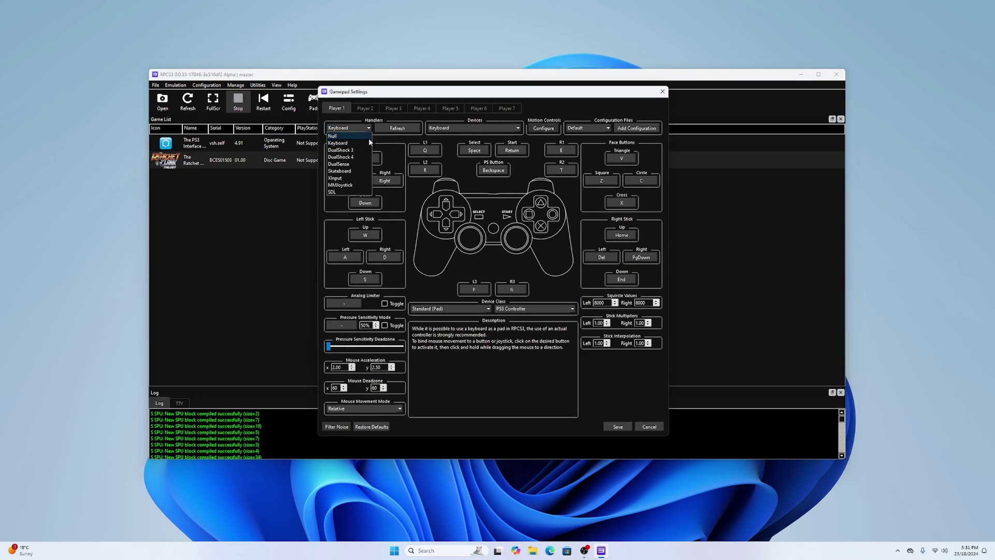
pyautogui.click(357, 164)
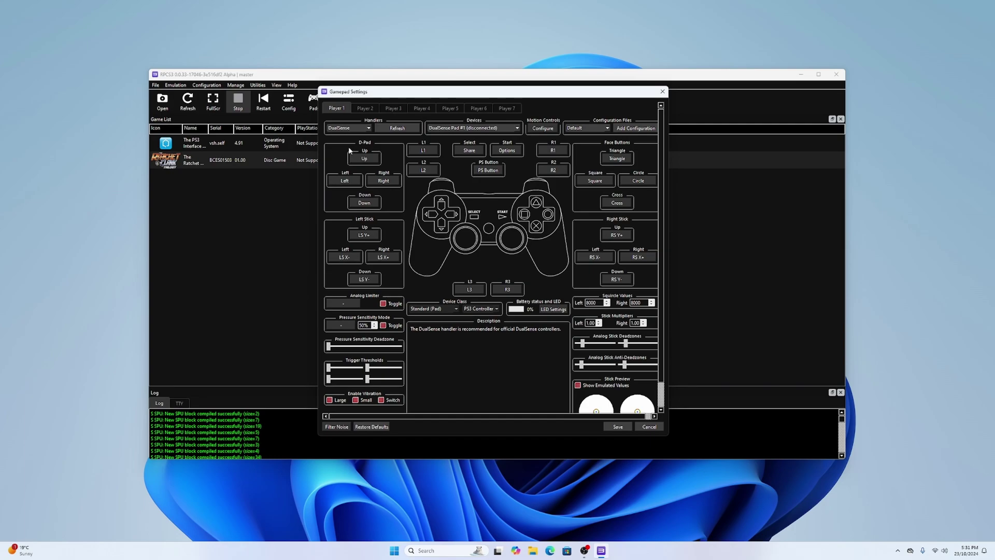
pyautogui.click(935, 549)
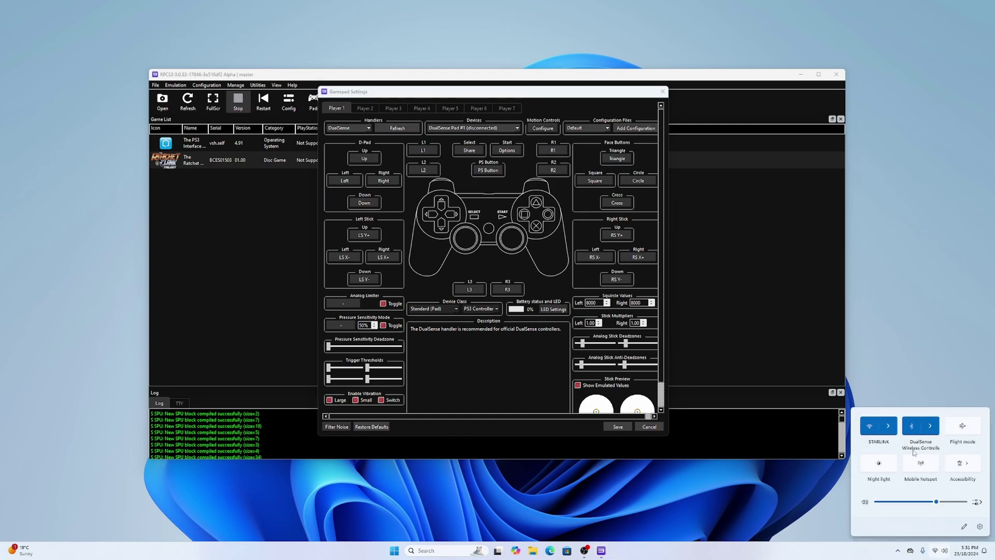
pyautogui.click(592, 271)
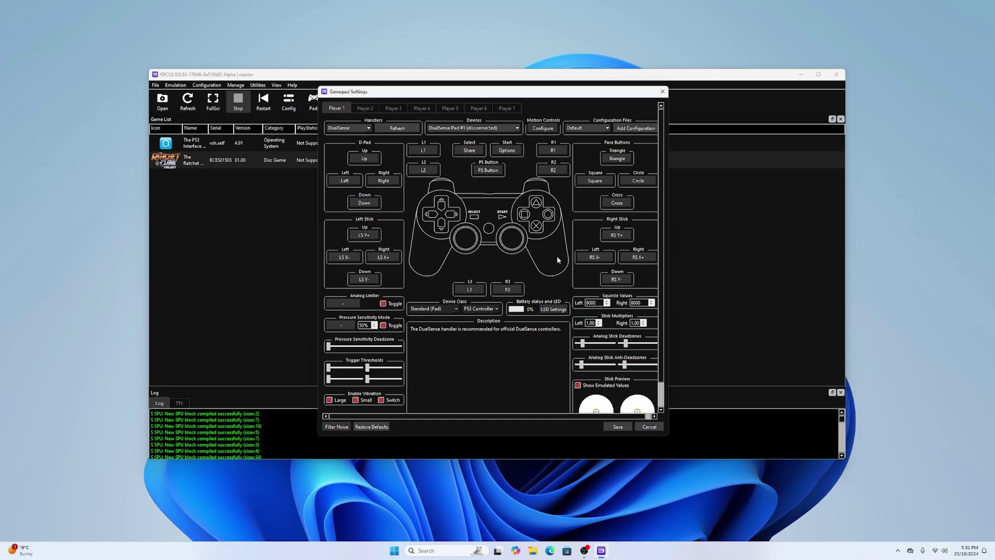
pyautogui.moveTo(604, 396)
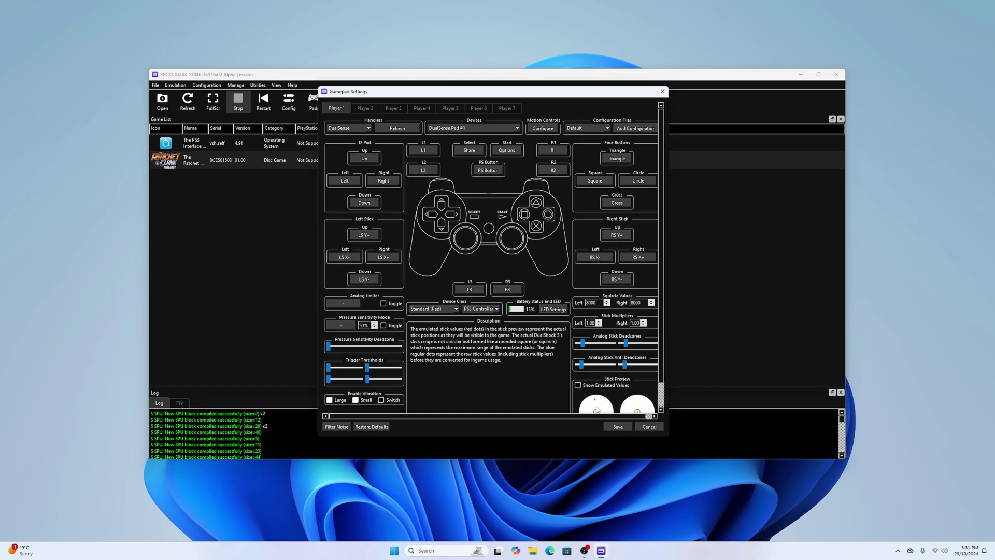
pyautogui.click(618, 427)
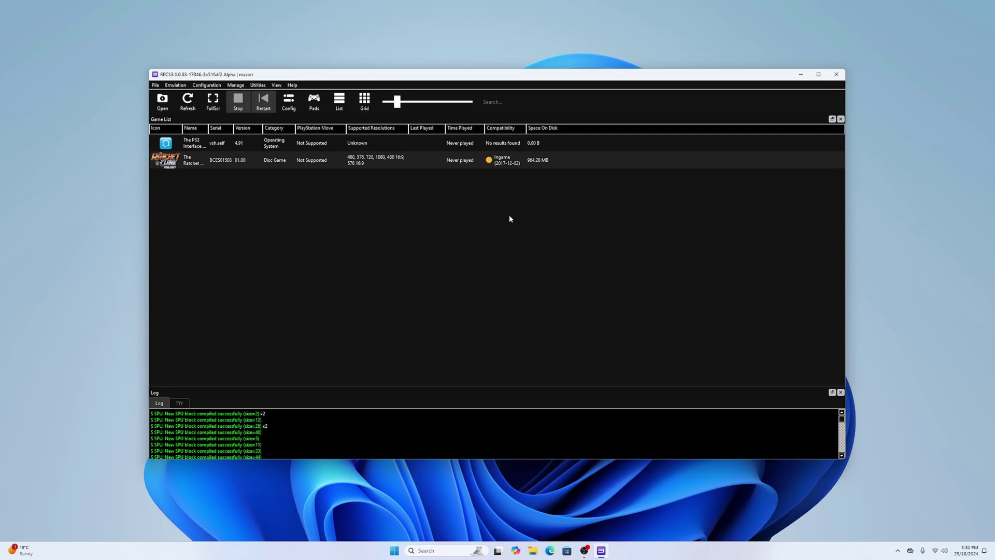
# - Create a custom configuration from global settings for The Ratchet & Clank Trilogy with 200% resolution scale and 64x64 scale threshold
pyautogui.rightClick(516, 165)
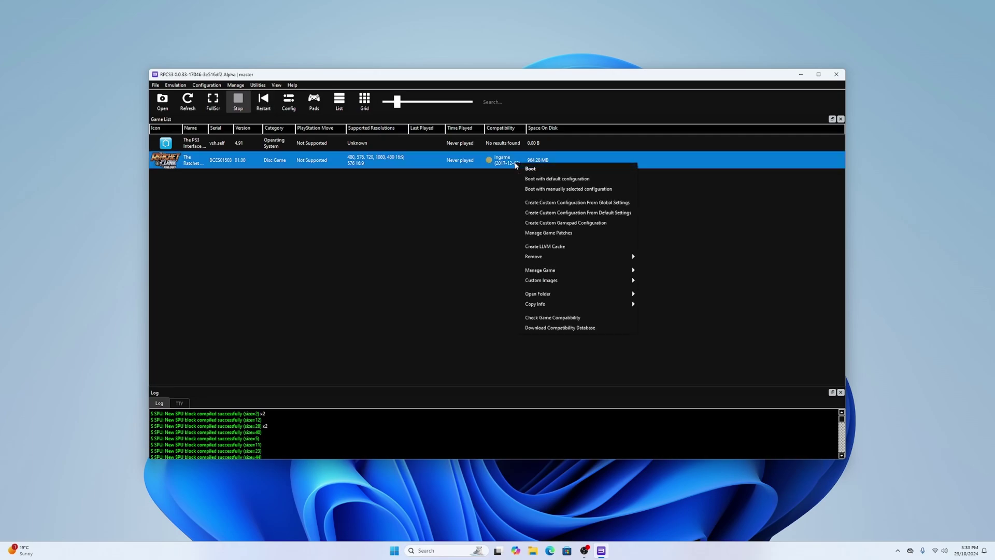
pyautogui.click(539, 202)
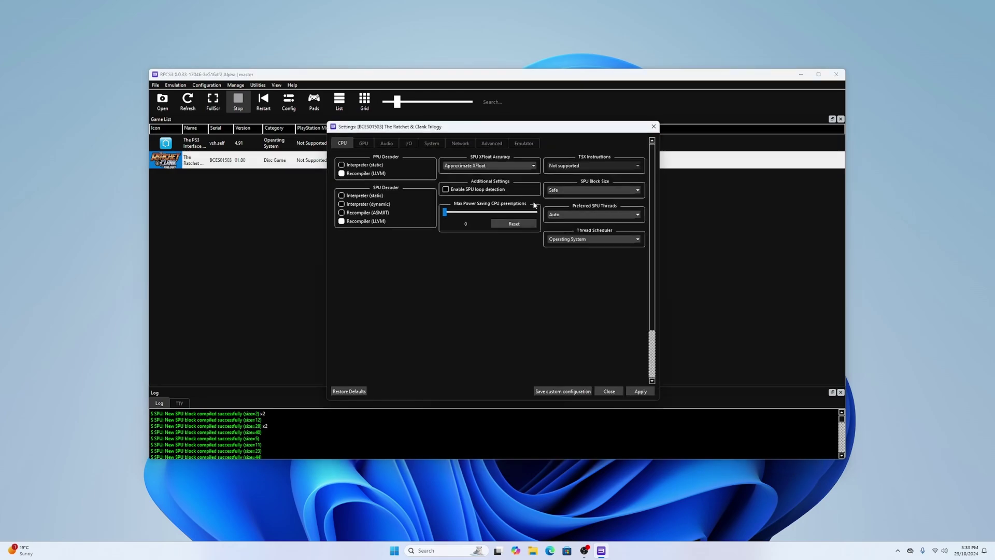
pyautogui.click(366, 144)
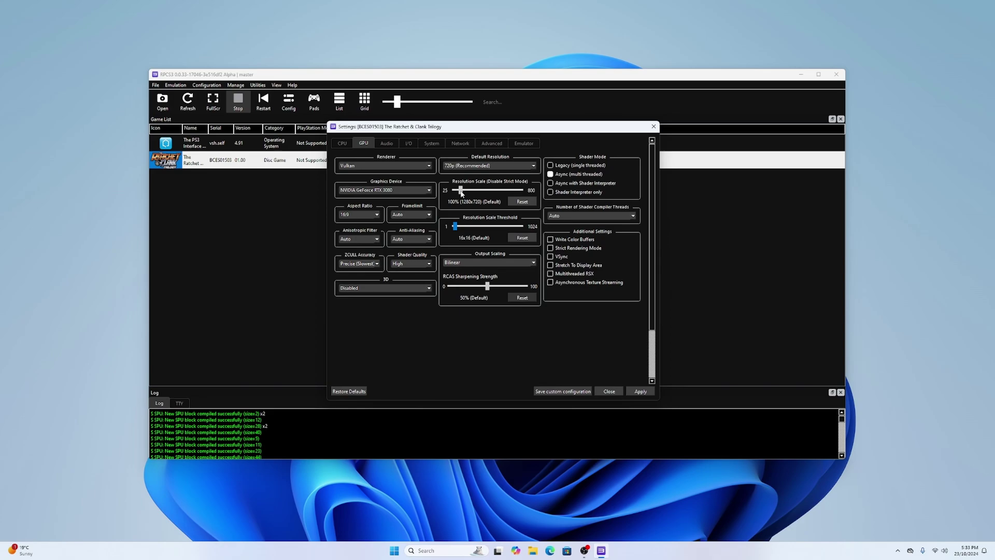
pyautogui.moveTo(462, 191); pyautogui.dragTo(469, 192)
pyautogui.moveTo(457, 227); pyautogui.dragTo(459, 229)
# - Try FidelityFX Super Resolution as the output scaling for the game's custom configuration
pyautogui.click(462, 264)
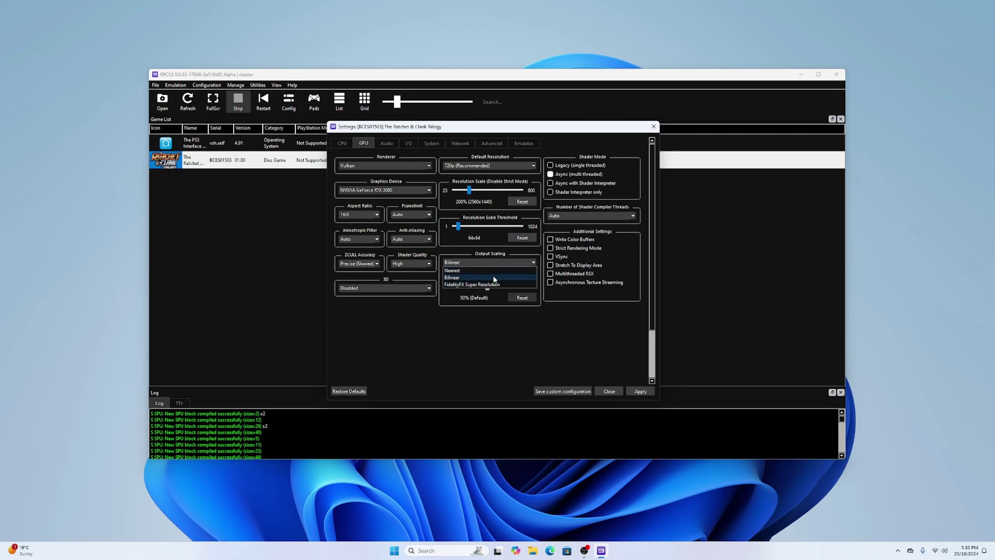
pyautogui.click(484, 277)
pyautogui.click(478, 265)
pyautogui.click(489, 284)
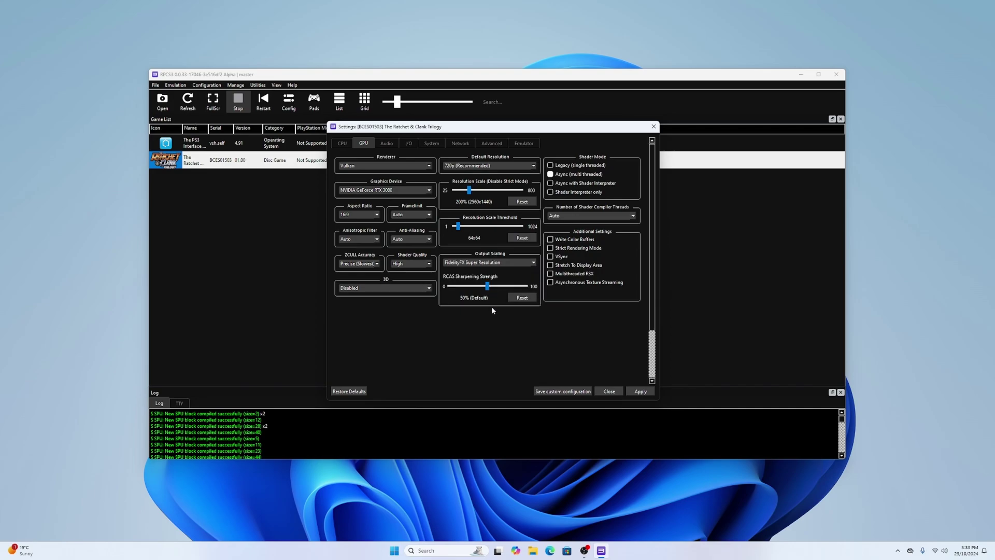
# - Set the output scaling to Nearest and save the game's custom configuration
pyautogui.click(488, 264)
pyautogui.click(490, 269)
pyautogui.click(573, 392)
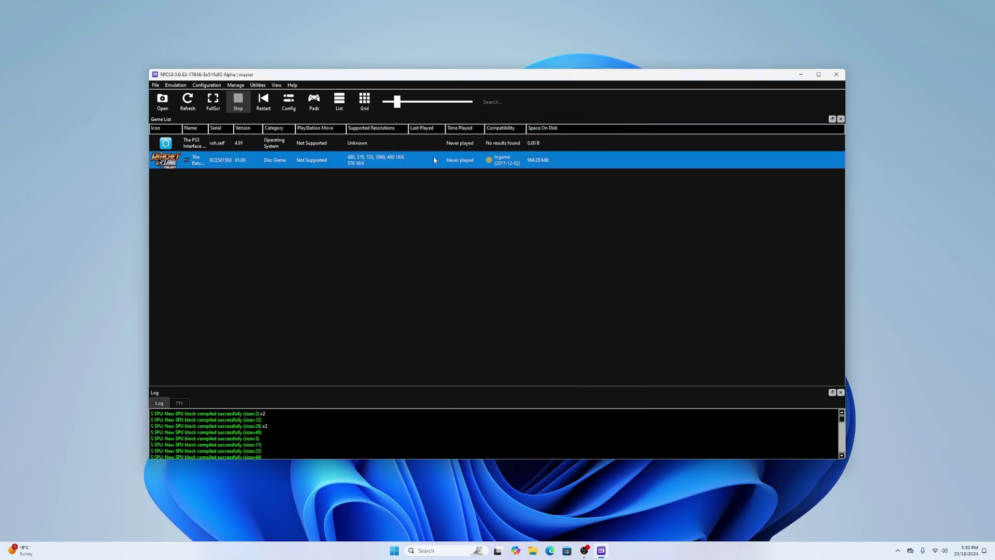
# - Boot The Ratchet & Clank Trilogy and move its game selection to Ratchet & Clank 3
pyautogui.doubleClick(434, 159)
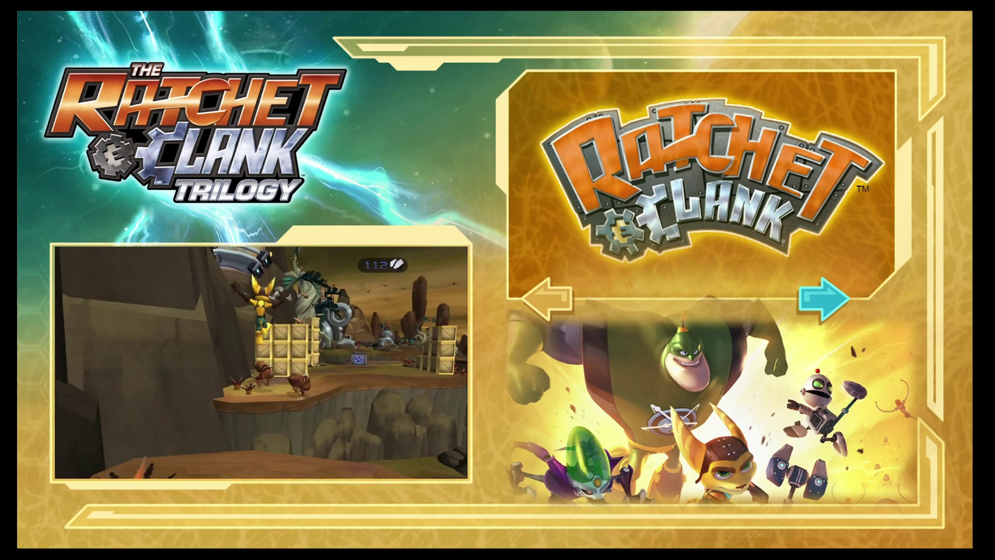
pyautogui.press('Right')
pyautogui.press('Right')
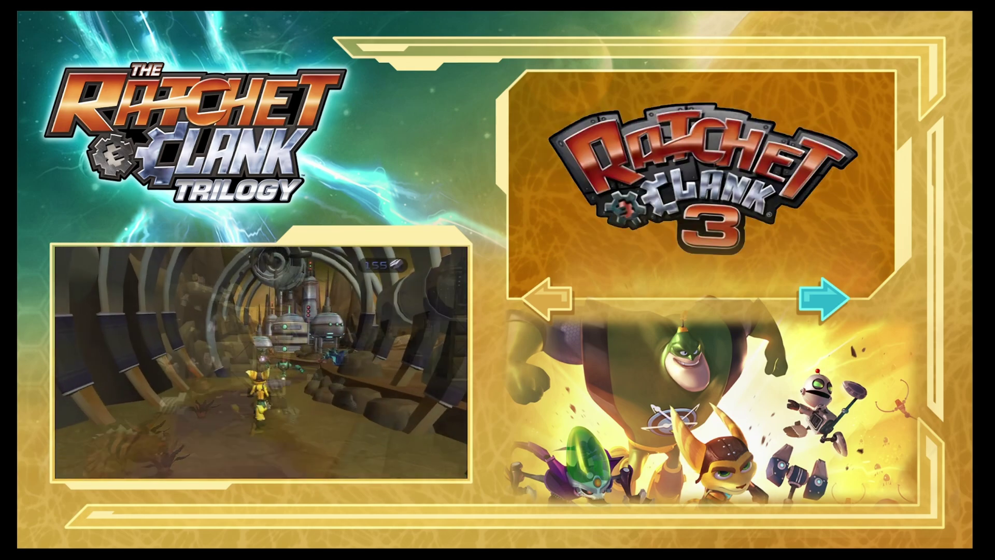